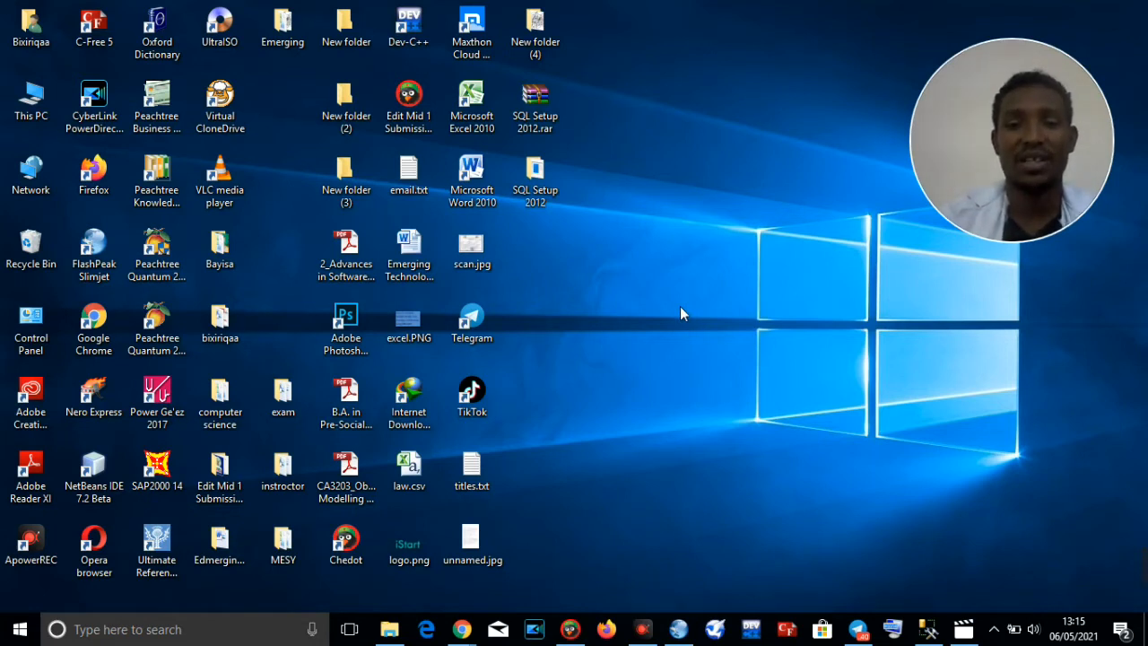
# Extract SQL Setup 2012.rar into its own SQL Setup 2012 folder and place that folder below the archive on the desktop.
pyautogui.click(538, 100)
pyautogui.rightClick(544, 103)
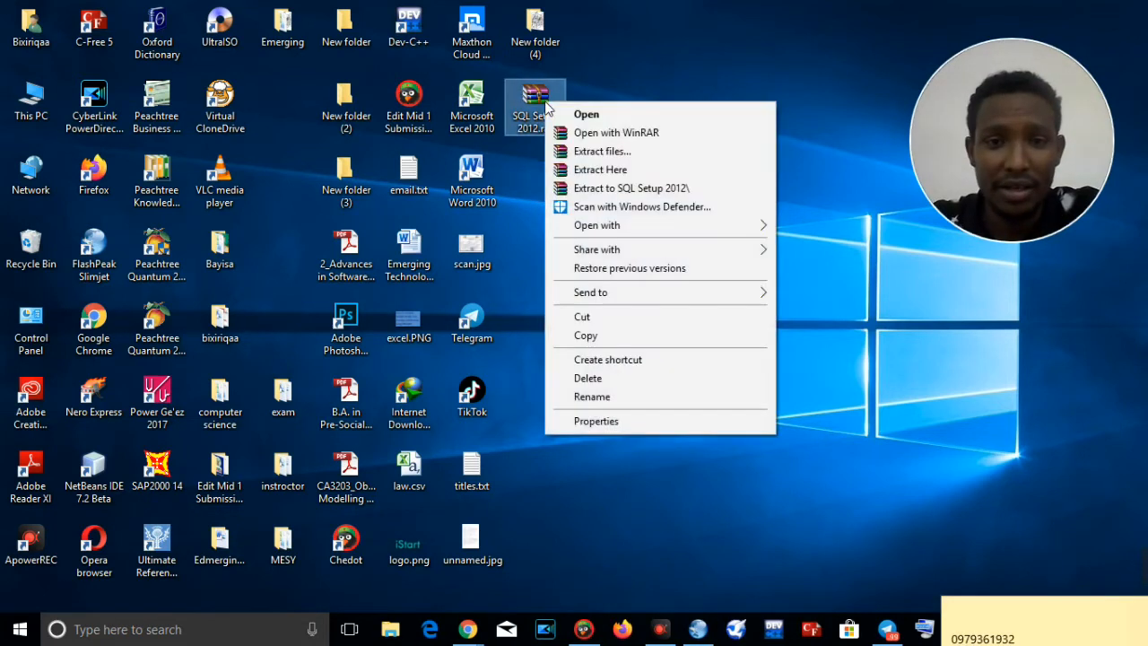
pyautogui.click(608, 189)
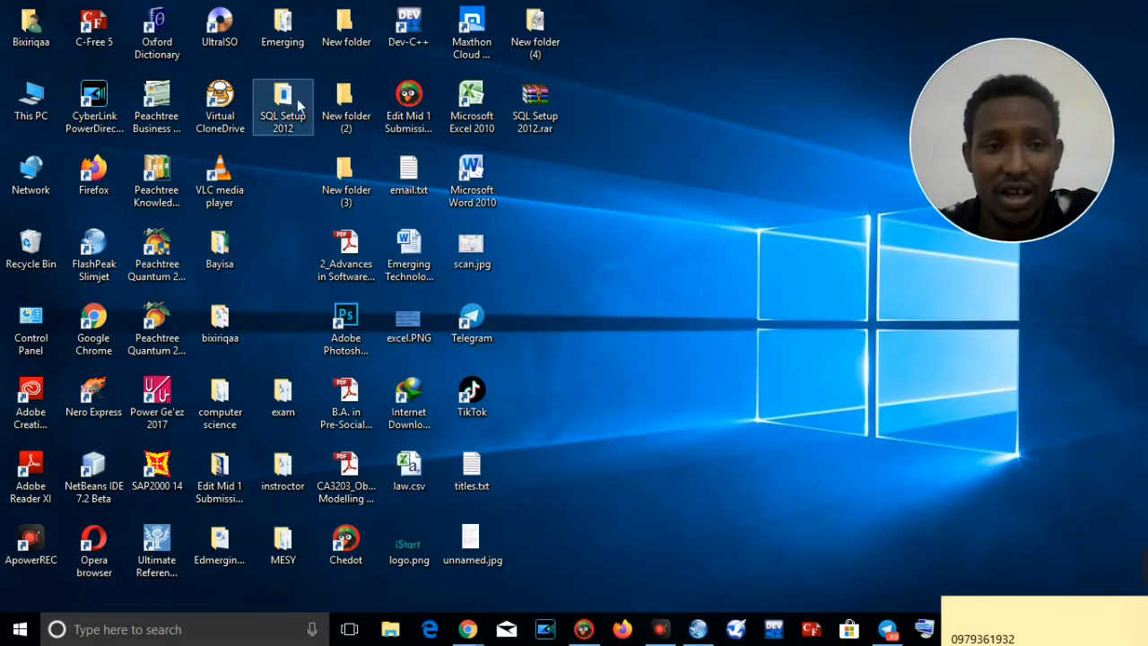
pyautogui.moveTo(308, 106); pyautogui.dragTo(535, 179)
# Run _Getintopc.com_SQLEXPRWT_x64_ENU.exe from the SQL Setup 2012 folder and start a new SQL Server stand-alone installation.
pyautogui.doubleClick(534, 179)
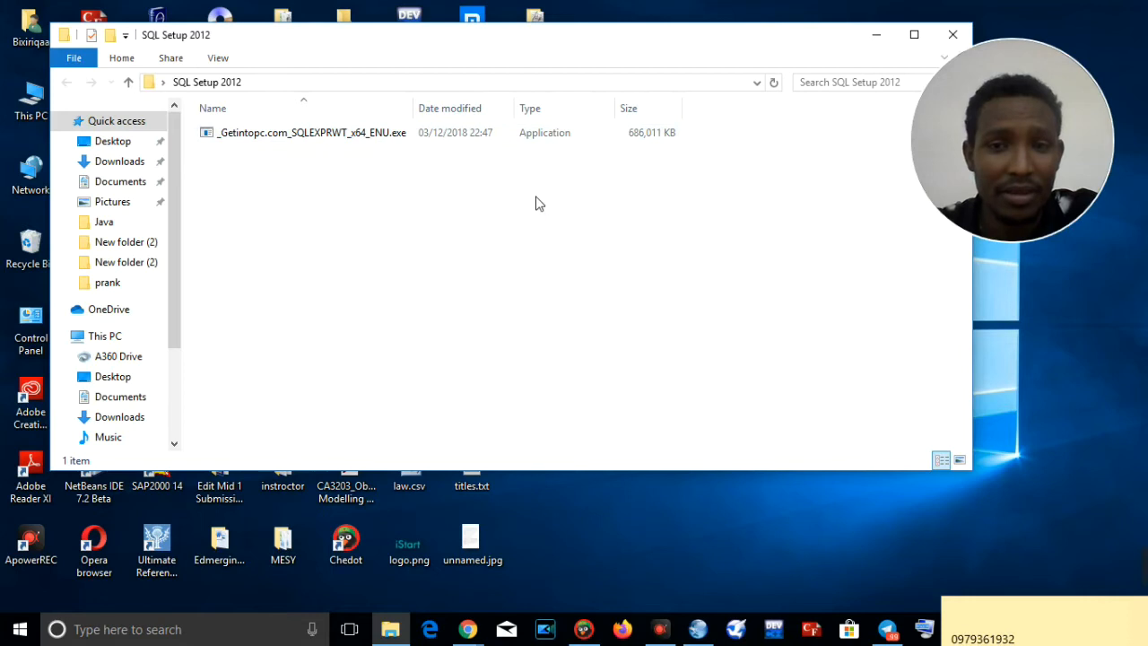
pyautogui.doubleClick(288, 136)
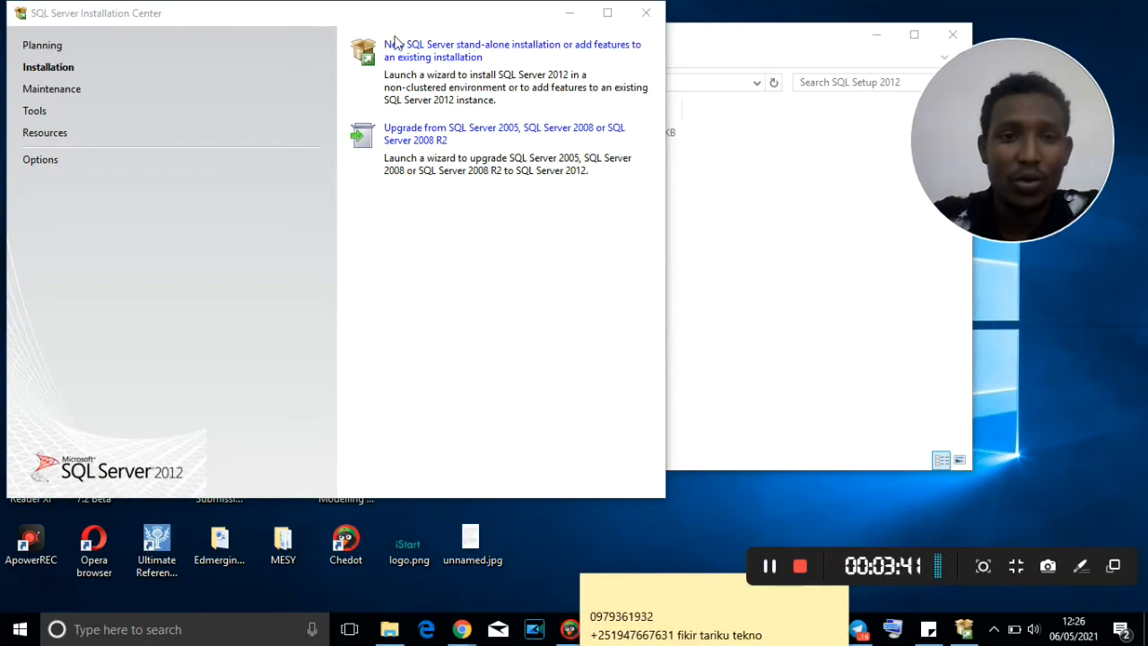
pyautogui.click(473, 51)
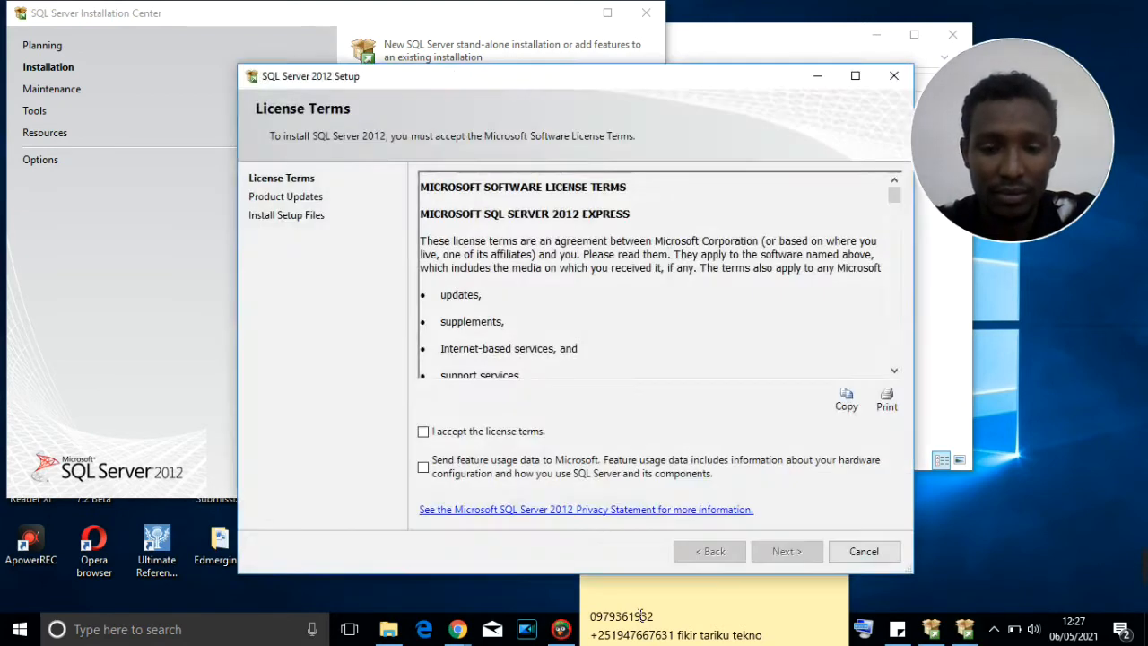
# Accept the license terms and continue the setup with SQL Server product updates included.
pyautogui.click(423, 432)
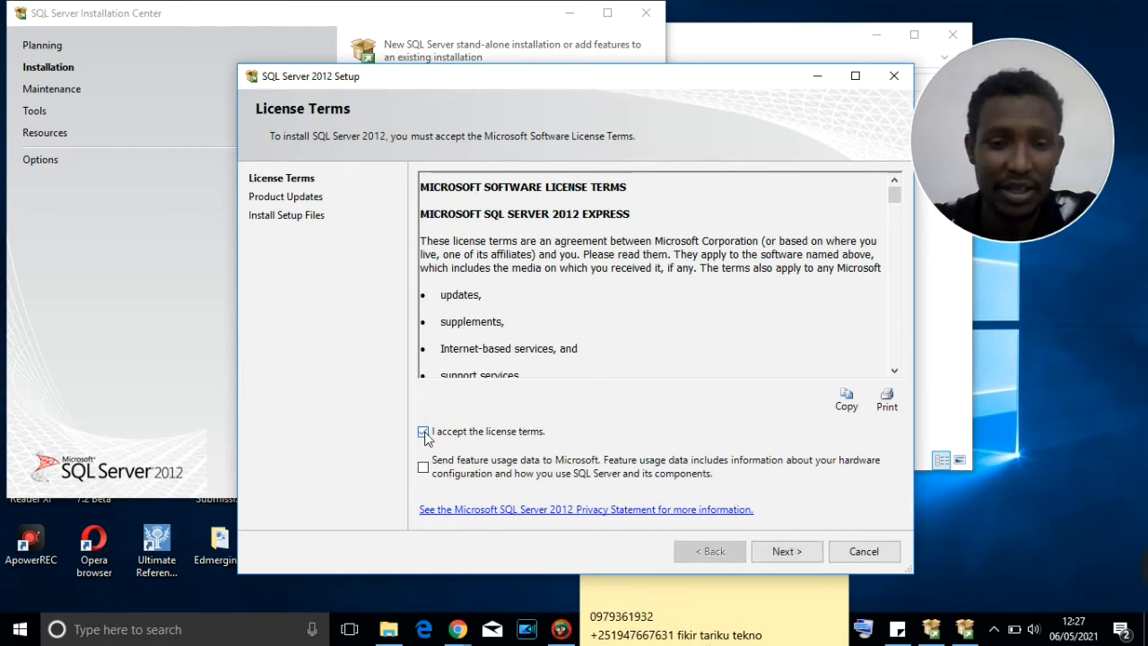
pyautogui.click(802, 554)
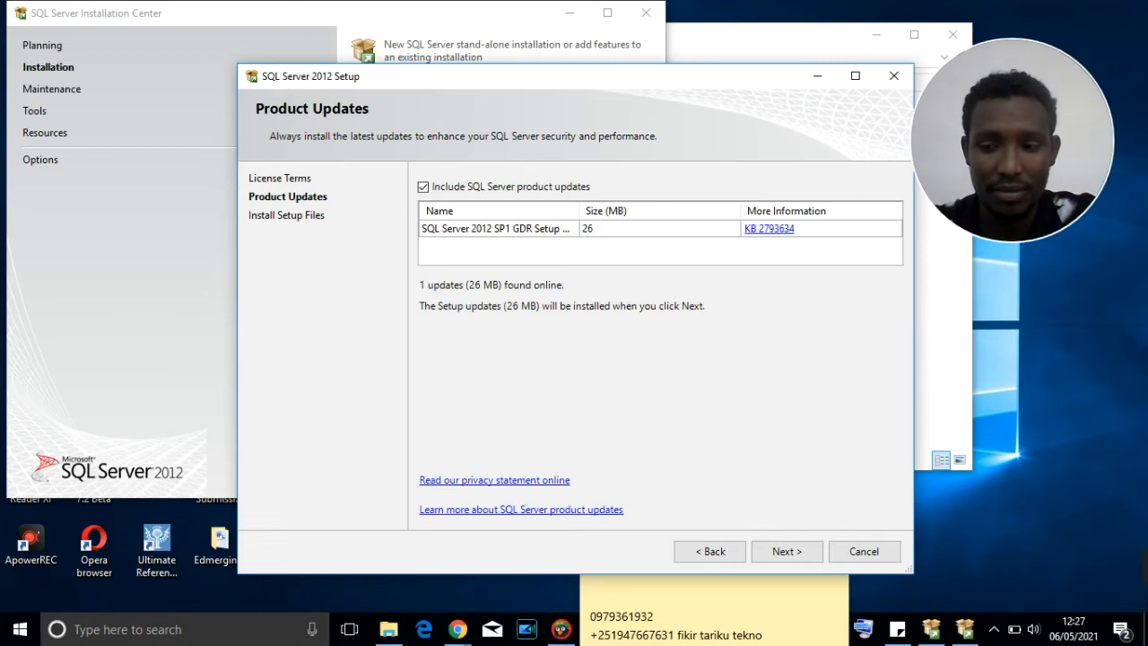
pyautogui.moveTo(1143, 567)
pyautogui.click(770, 567)
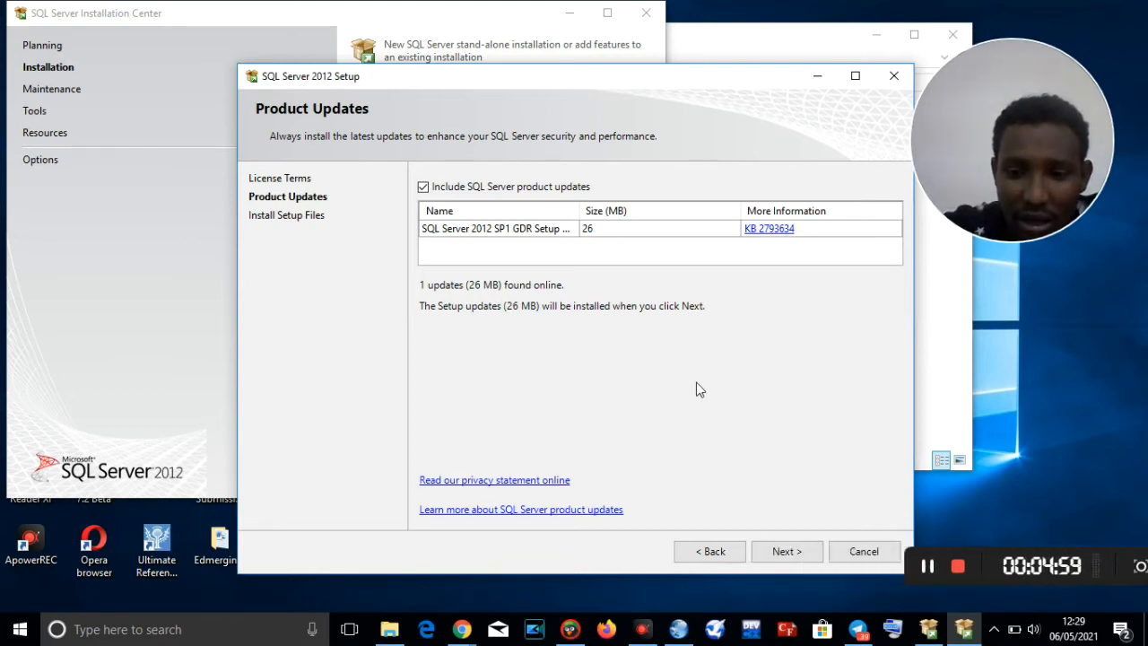
pyautogui.click(776, 553)
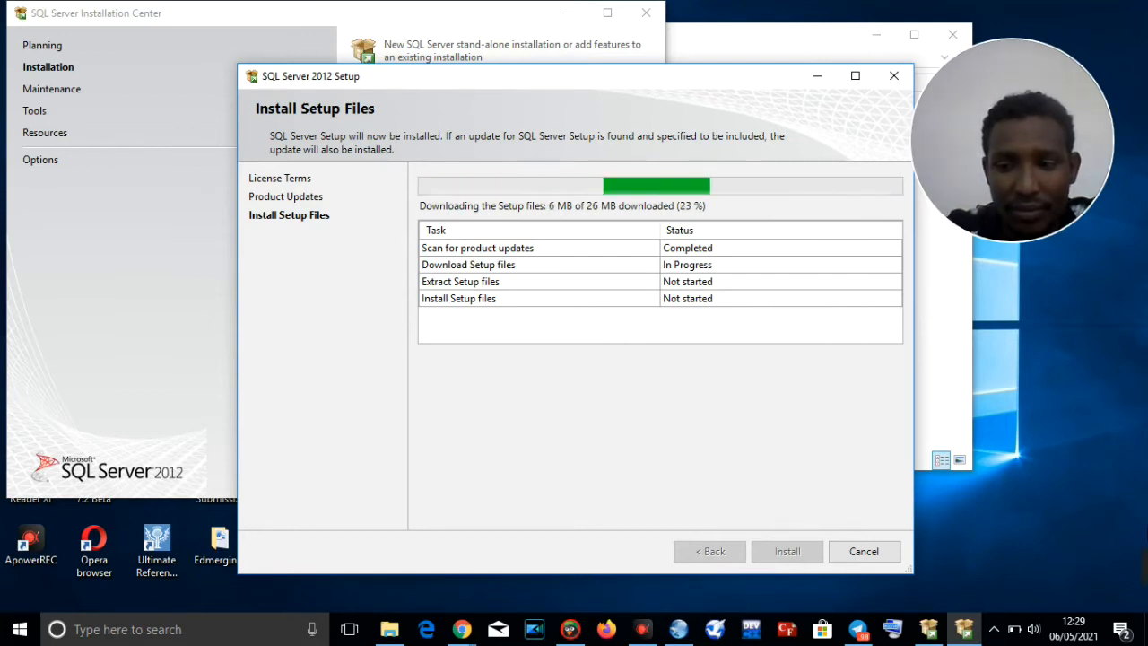
pyautogui.moveTo(1145, 569)
pyautogui.click(773, 569)
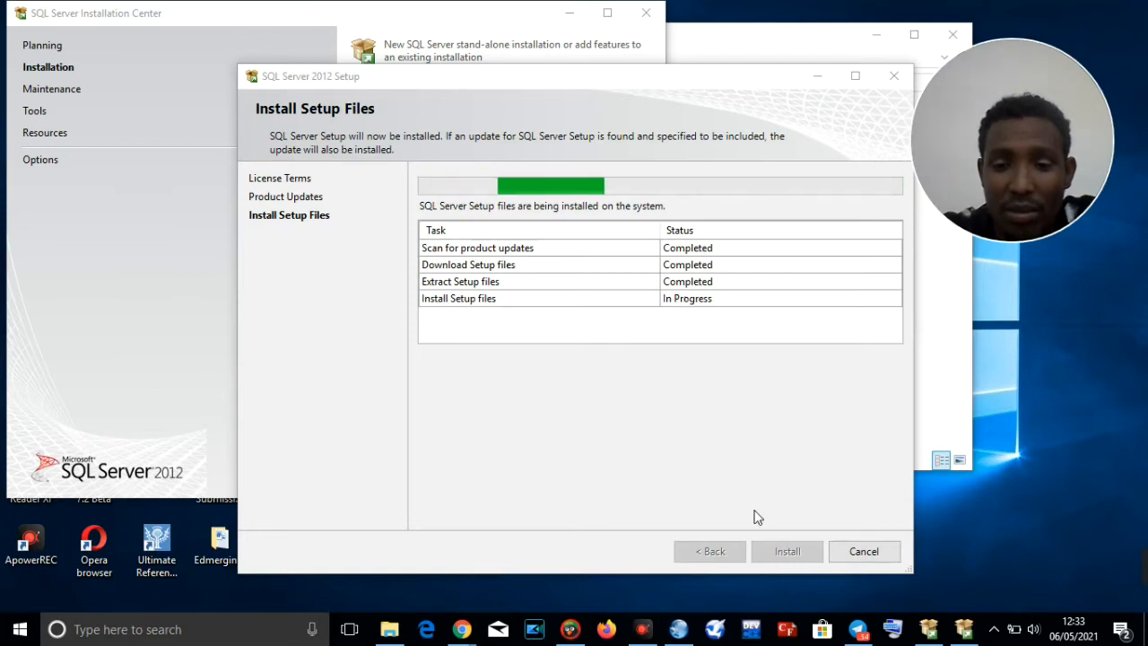
pyautogui.moveTo(1137, 556)
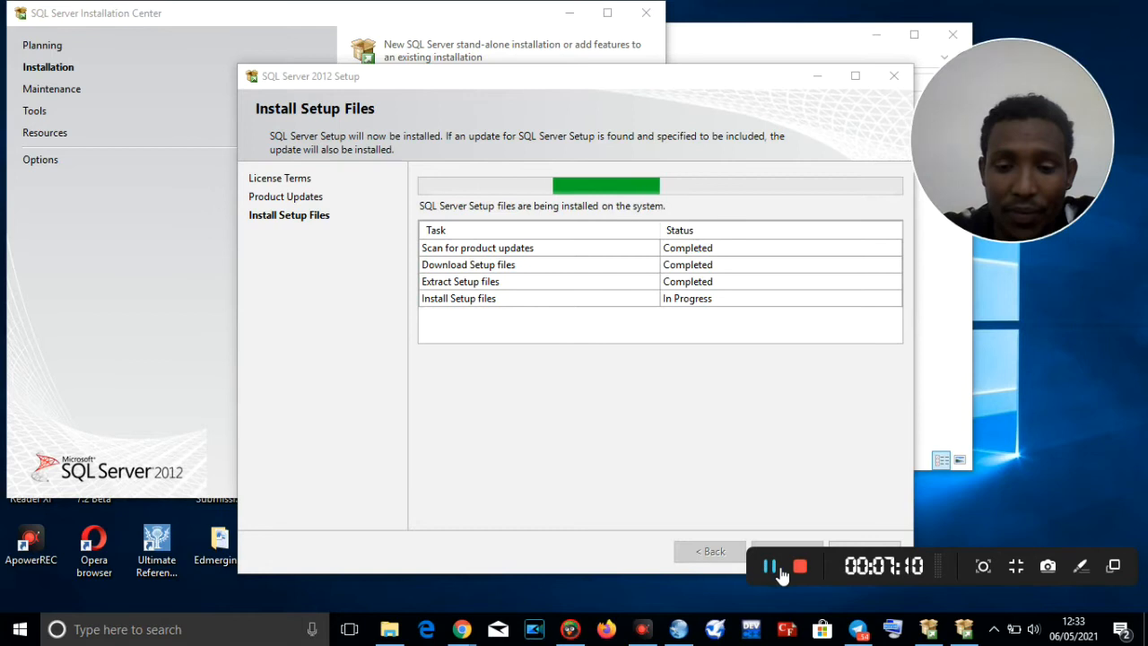
pyautogui.click(776, 569)
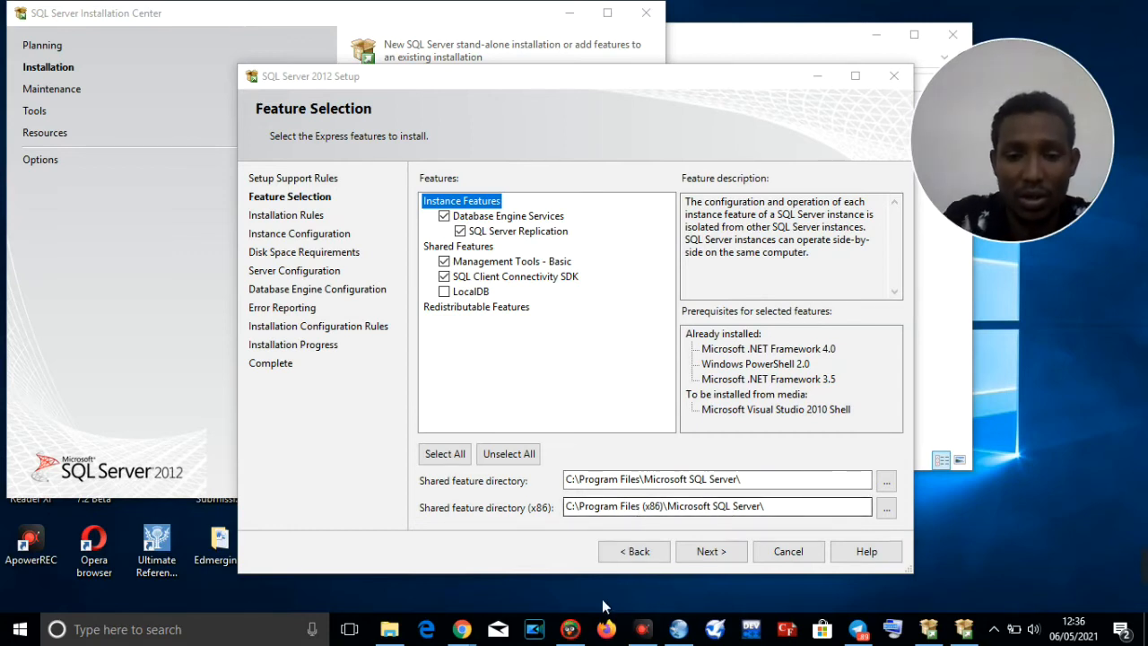
# Run the installation with the default features, instance and service accounts, Windows authentication mode, and error reporting left off.
pyautogui.click(698, 555)
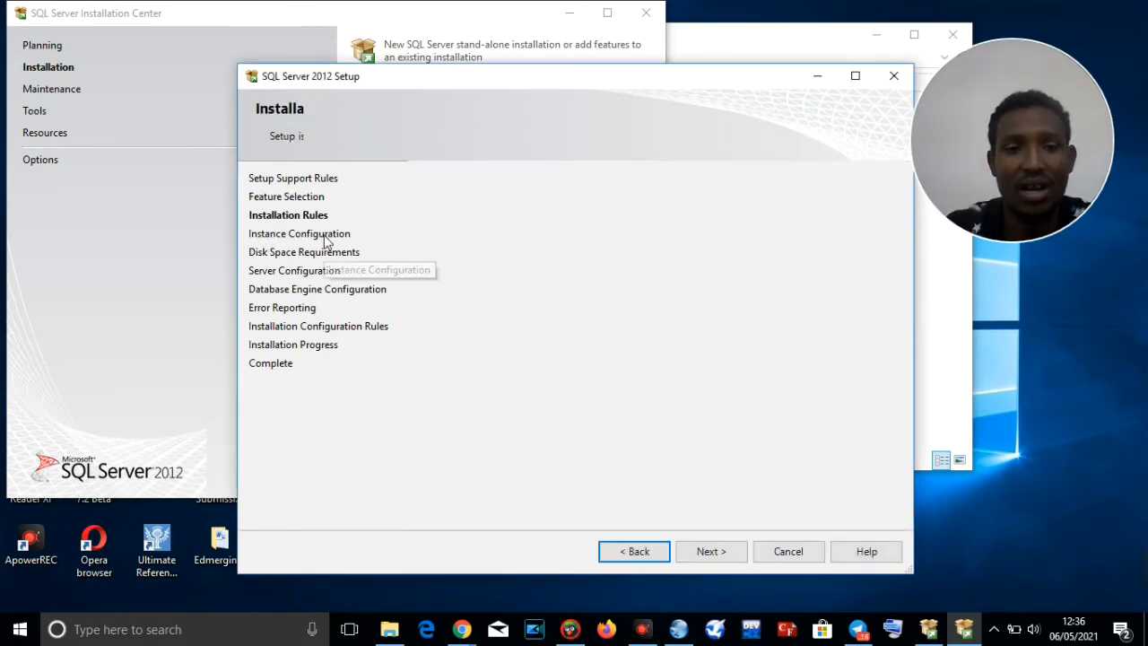
pyautogui.click(718, 550)
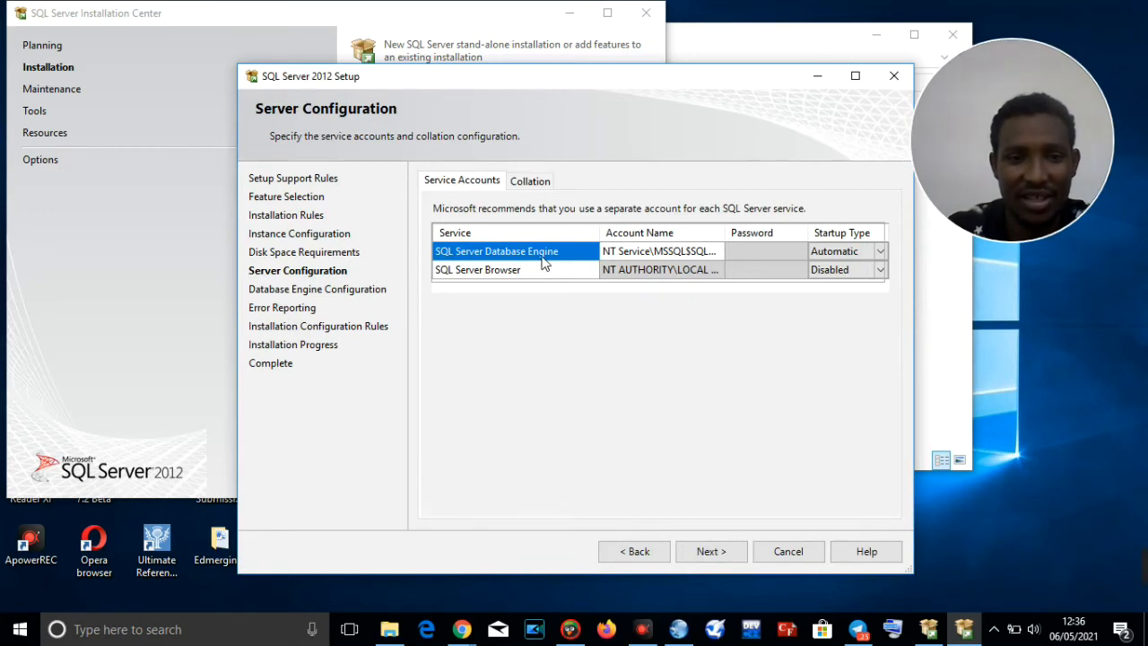
pyautogui.click(723, 556)
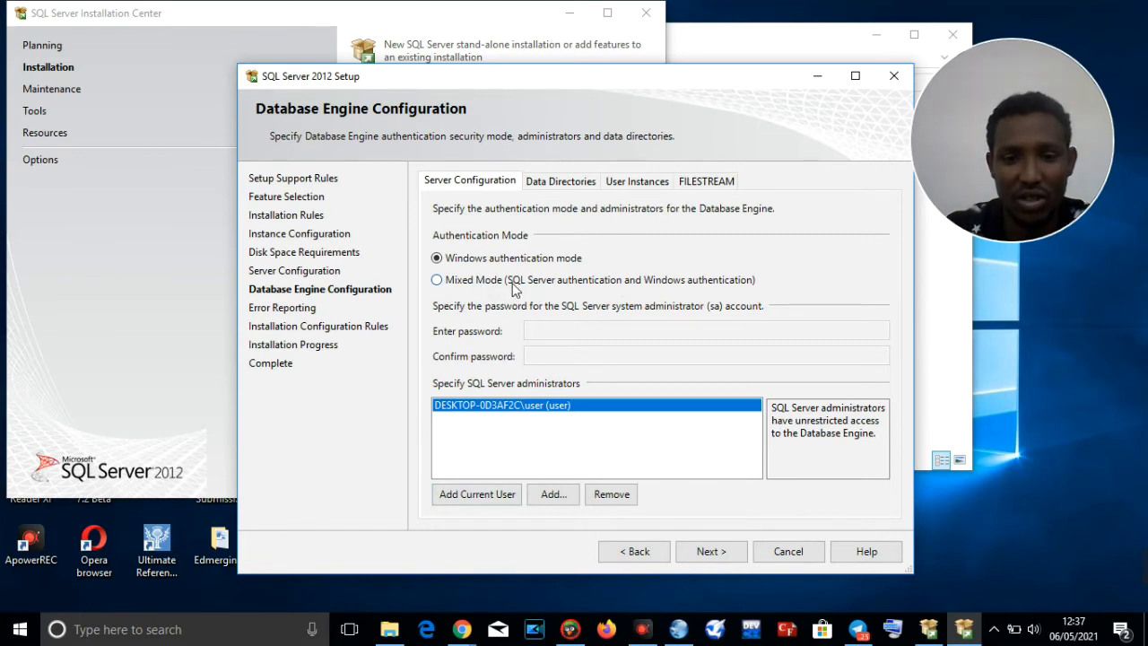
pyautogui.click(729, 556)
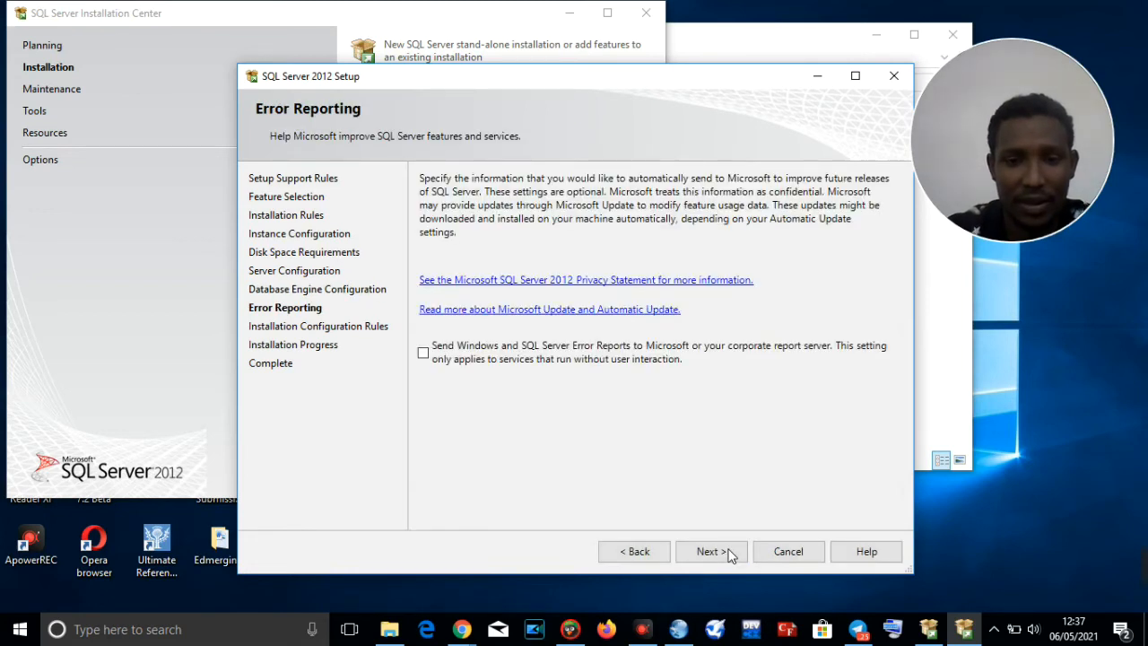
pyautogui.click(729, 556)
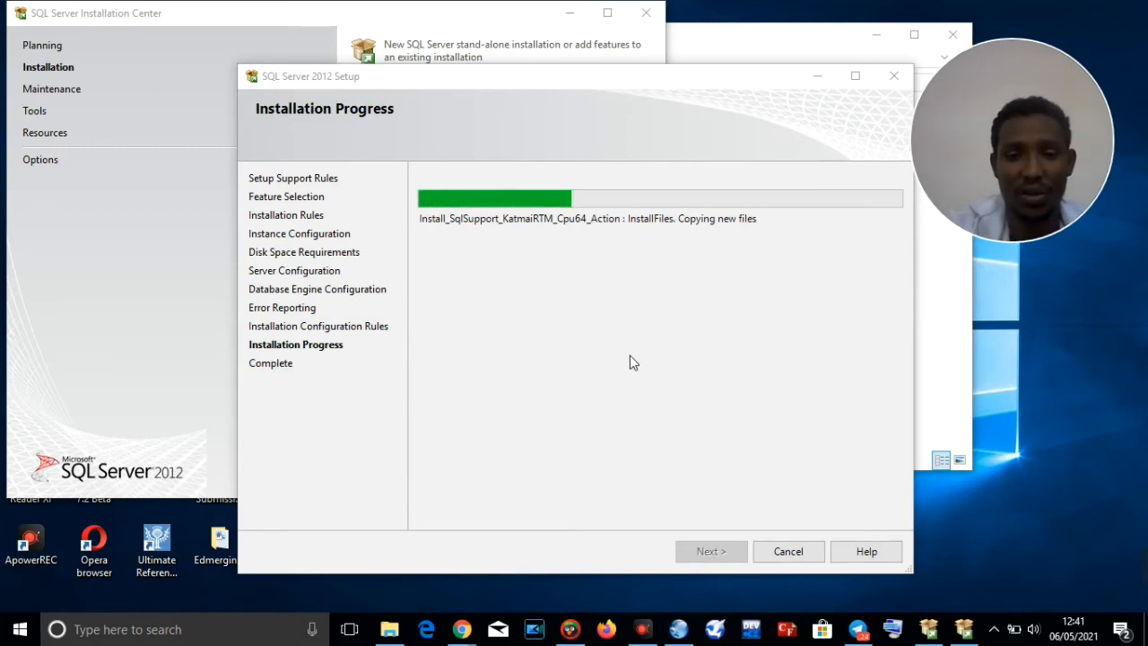
pyautogui.moveTo(1113, 558)
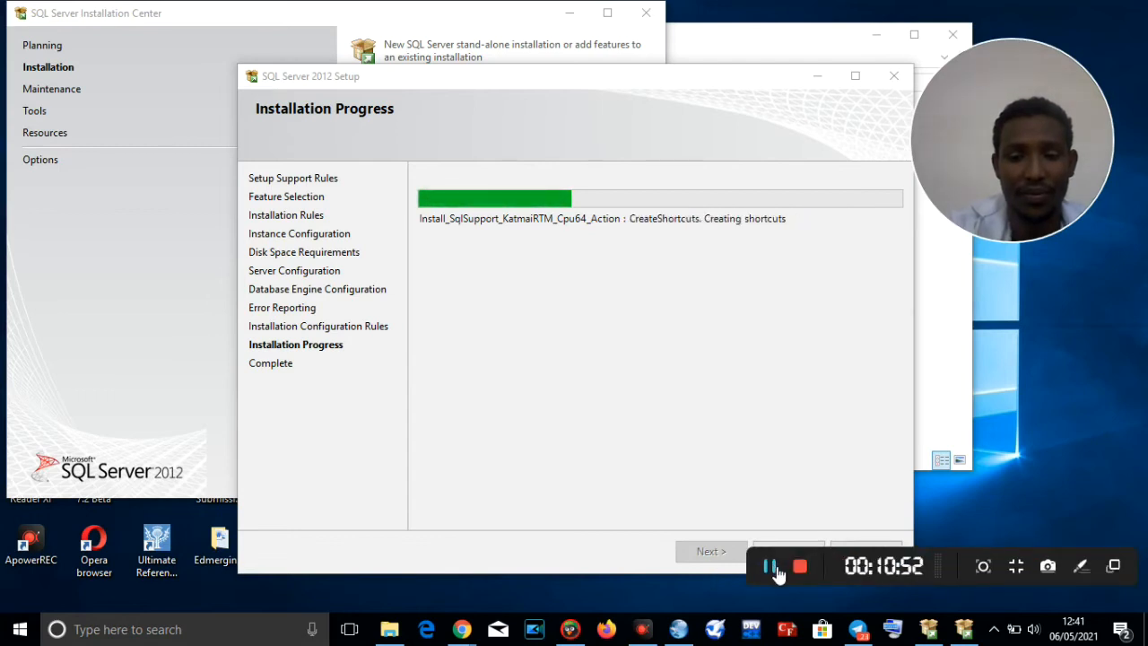
pyautogui.click(769, 566)
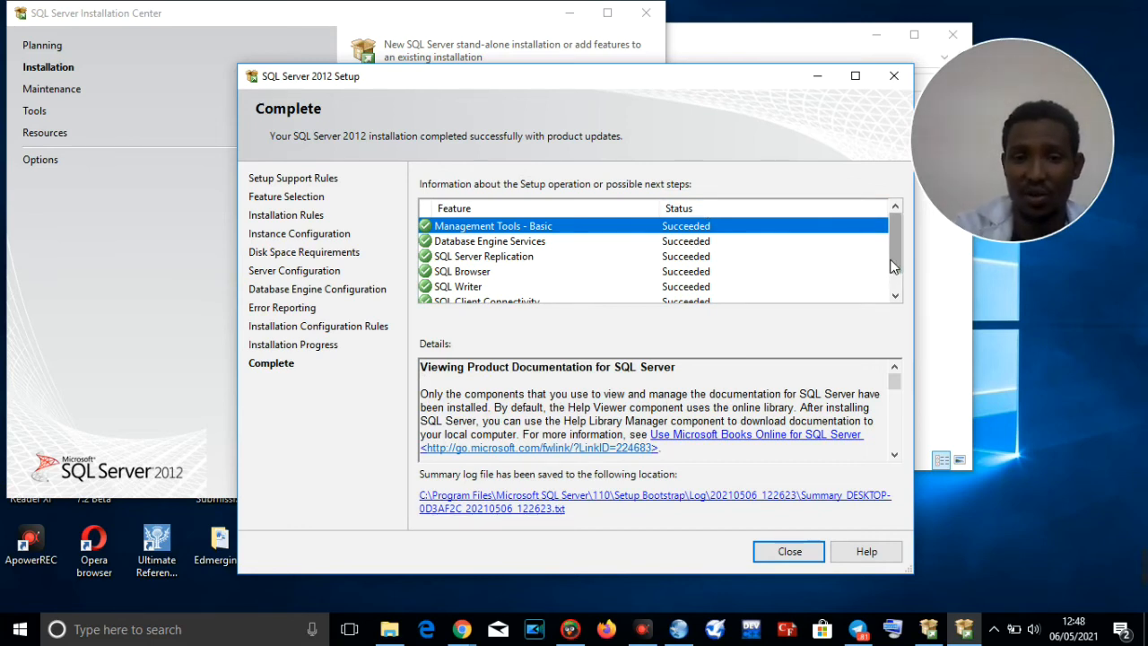
# Close the completed setup wizard after reviewing the feature list, and minimize the SQL Setup 2012 folder and Installation Center windows.
pyautogui.moveTo(889, 255); pyautogui.dragTo(810, 289)
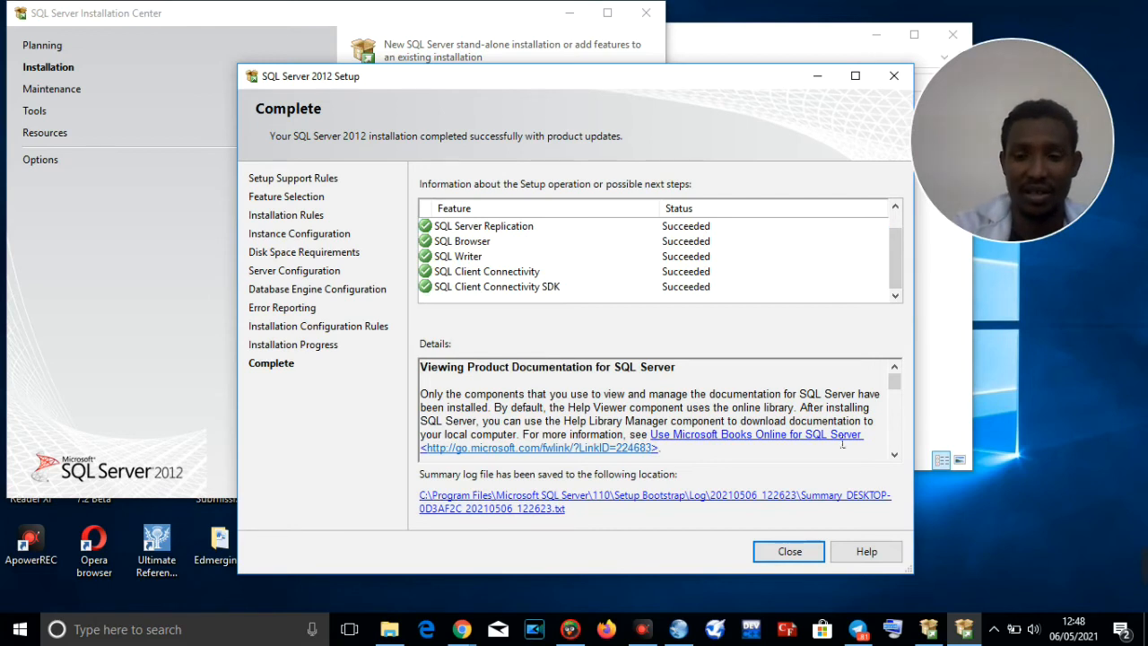
pyautogui.click(791, 551)
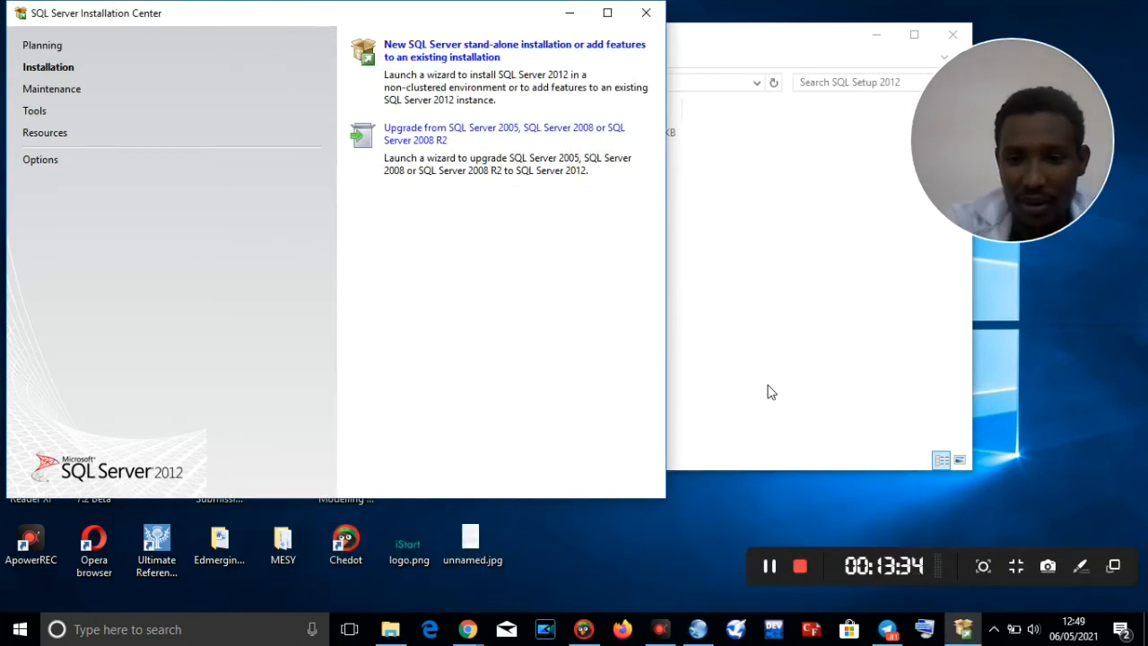
pyautogui.click(766, 392)
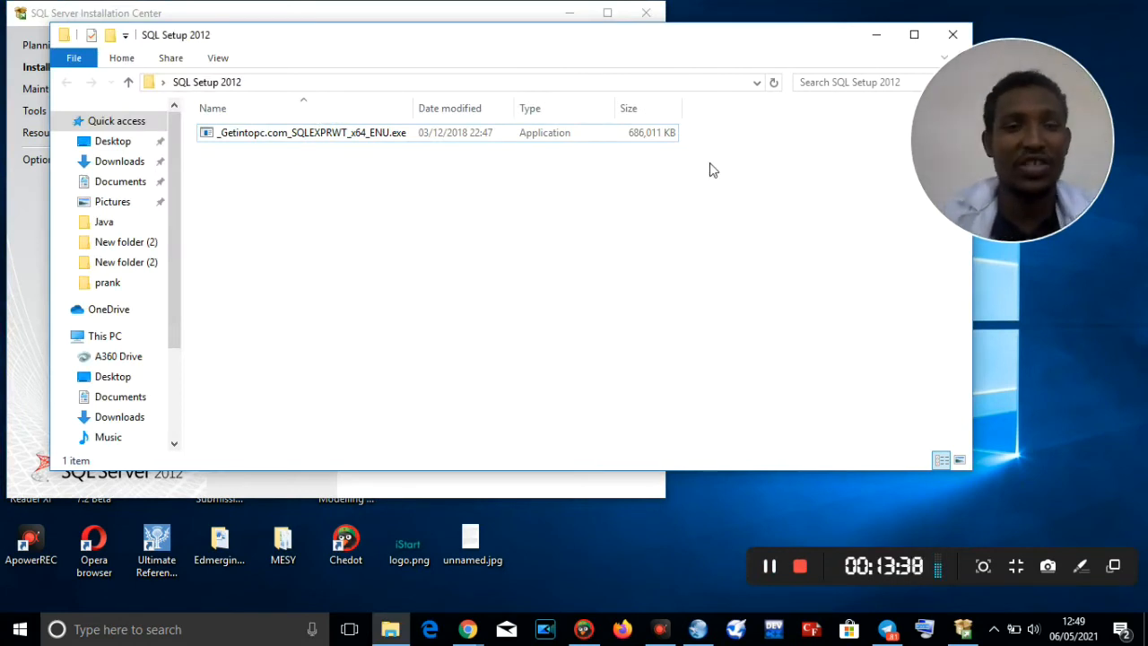
pyautogui.click(876, 34)
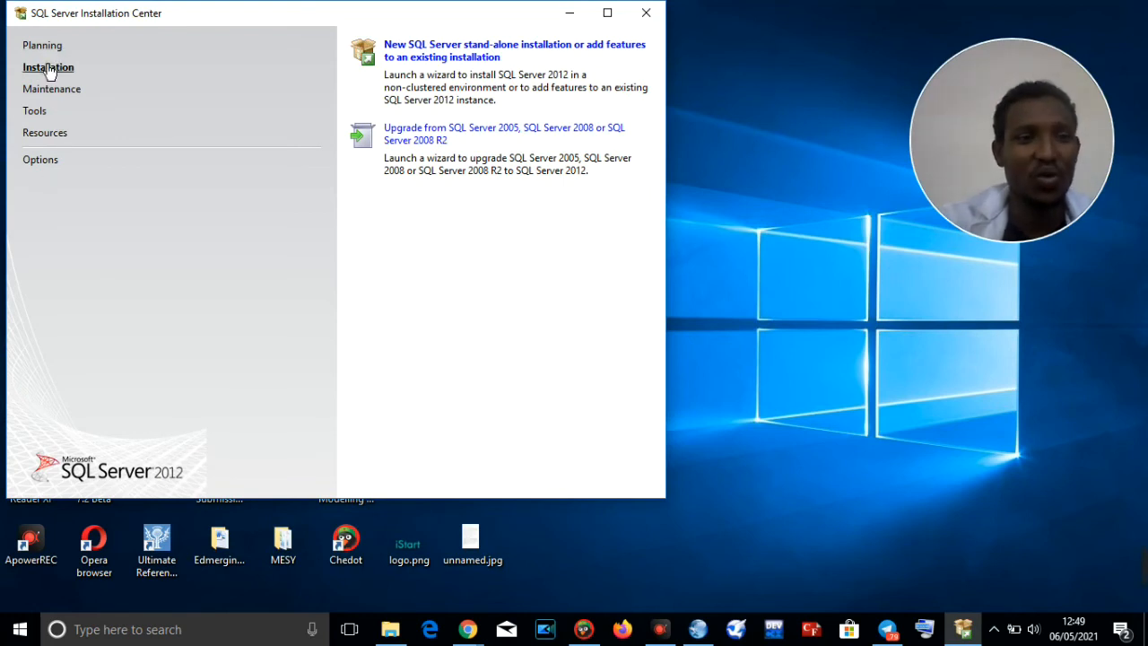
pyautogui.click(569, 13)
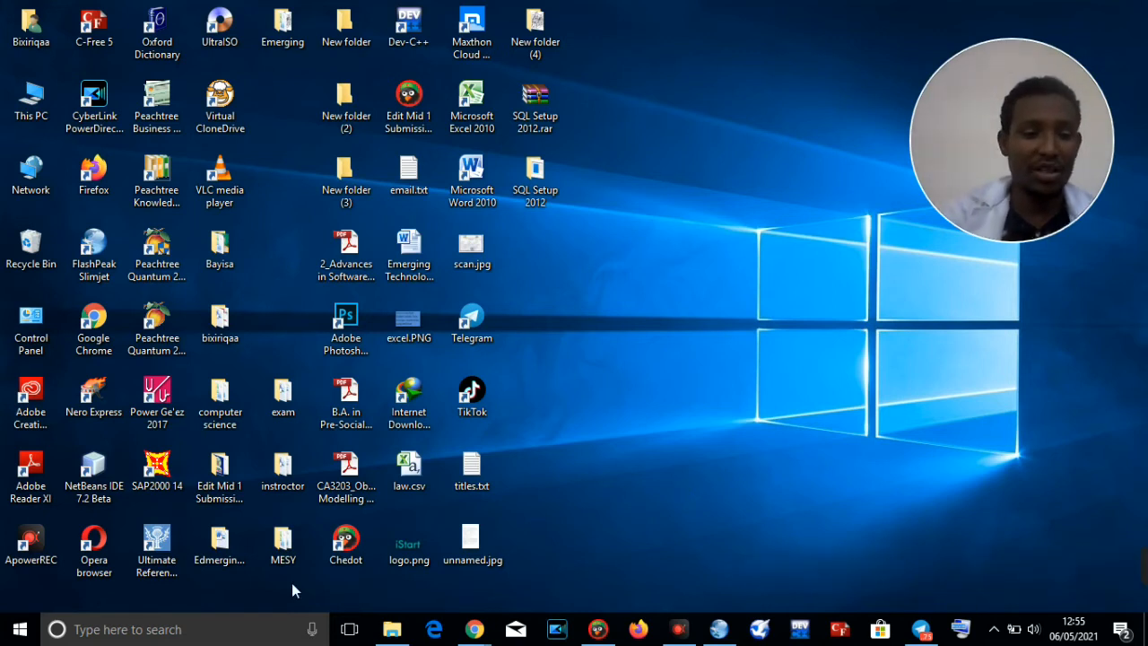
# Search Windows for "sql", open SQL Server Management Studio and connect to the DESKTOP-0D3AF2C\SQLEXPRESS server with Windows Authentication.
pyautogui.click(123, 638)
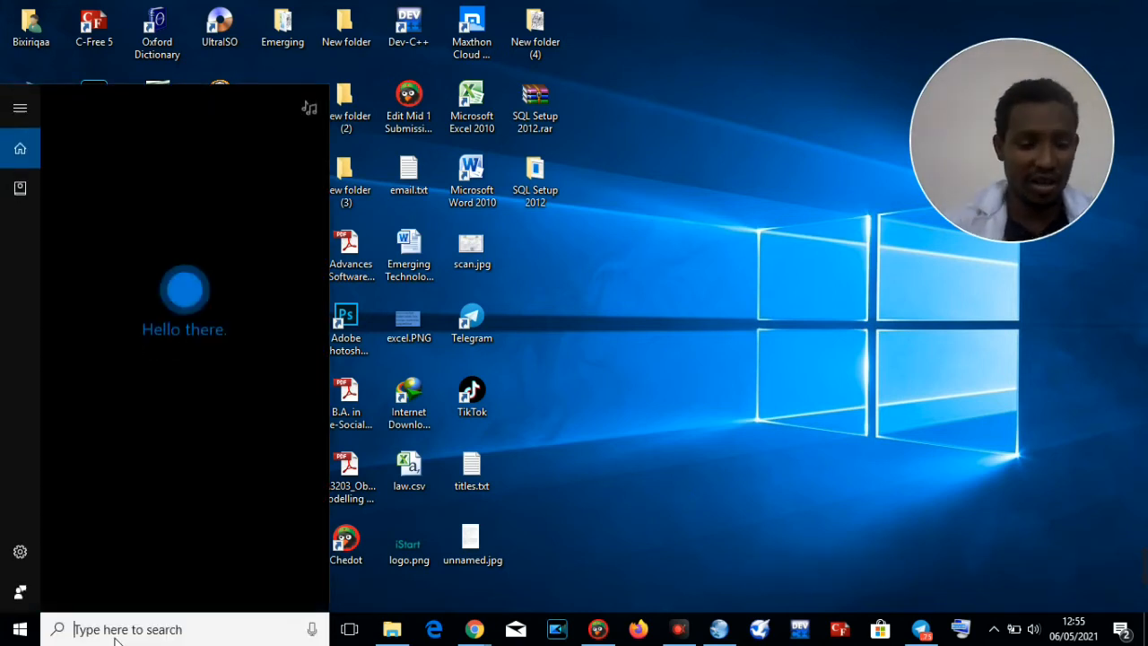
pyautogui.write('s')
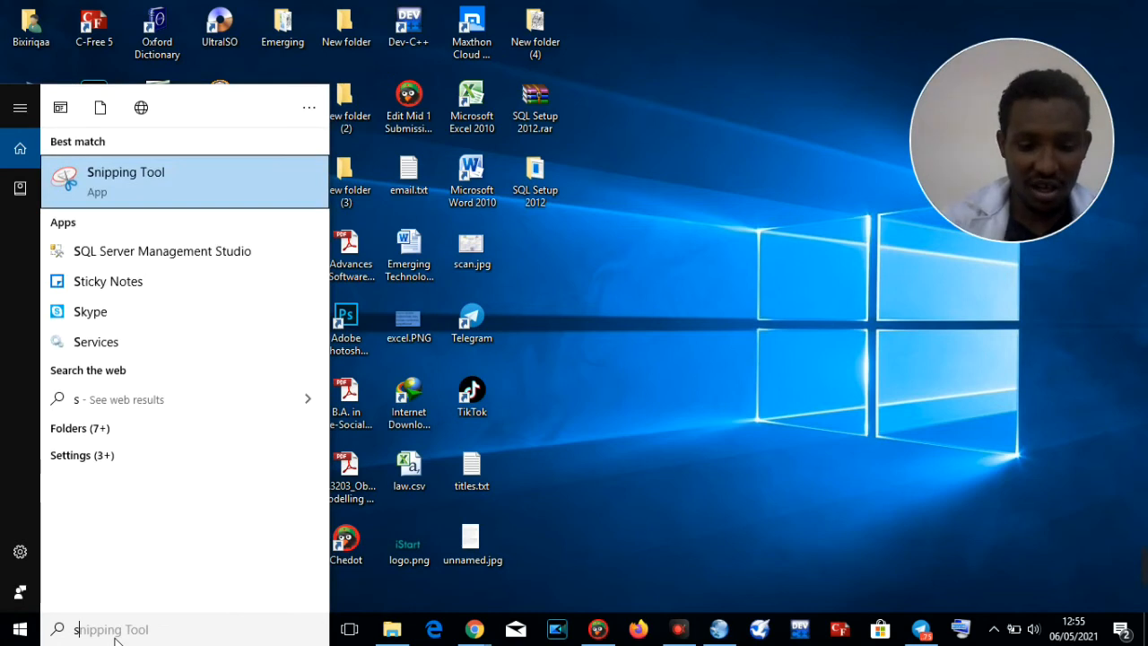
pyautogui.write('ql')
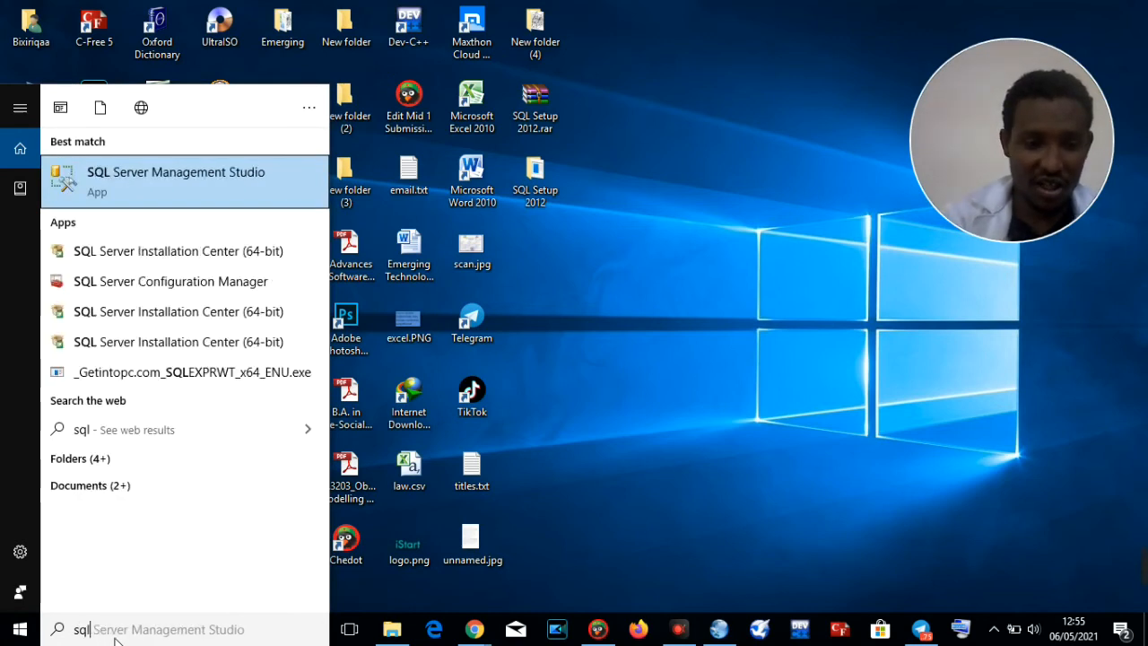
pyautogui.click(156, 185)
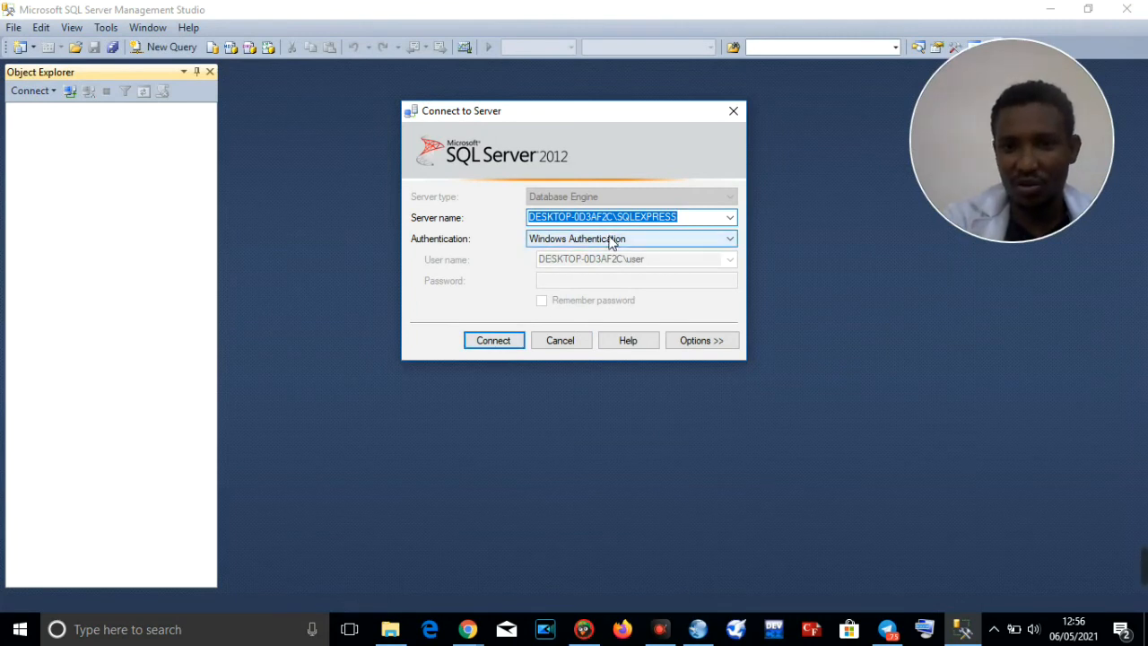
pyautogui.click(493, 341)
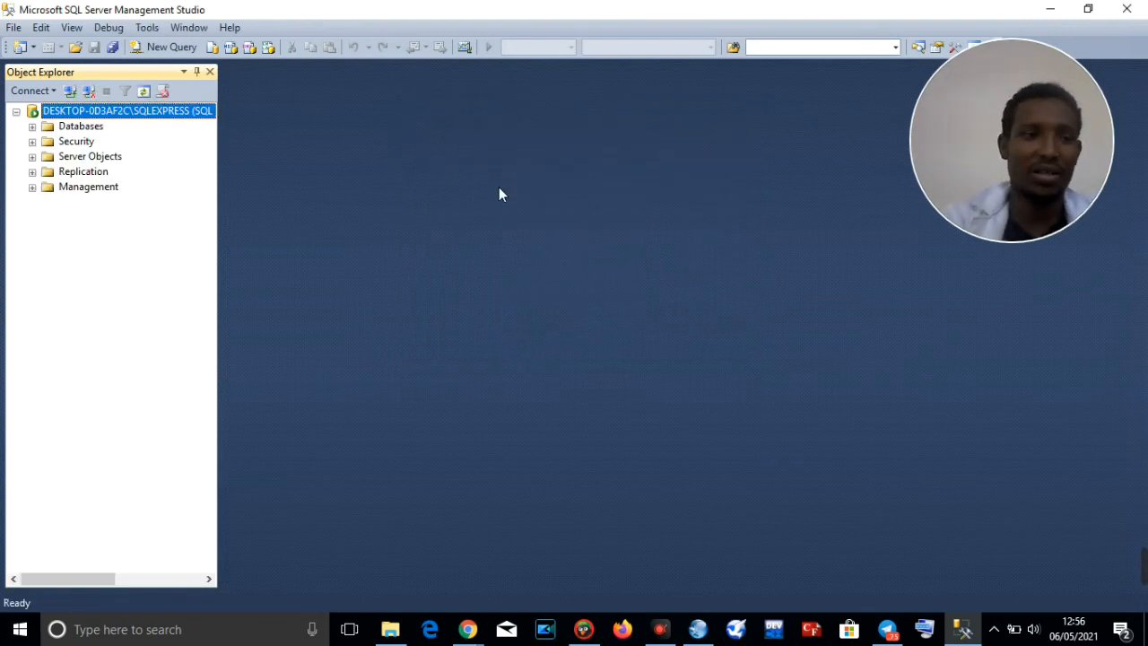
# Expand the Databases folder and write the statement "create database myfirstdatabase;" in a new query.
pyautogui.click(32, 126)
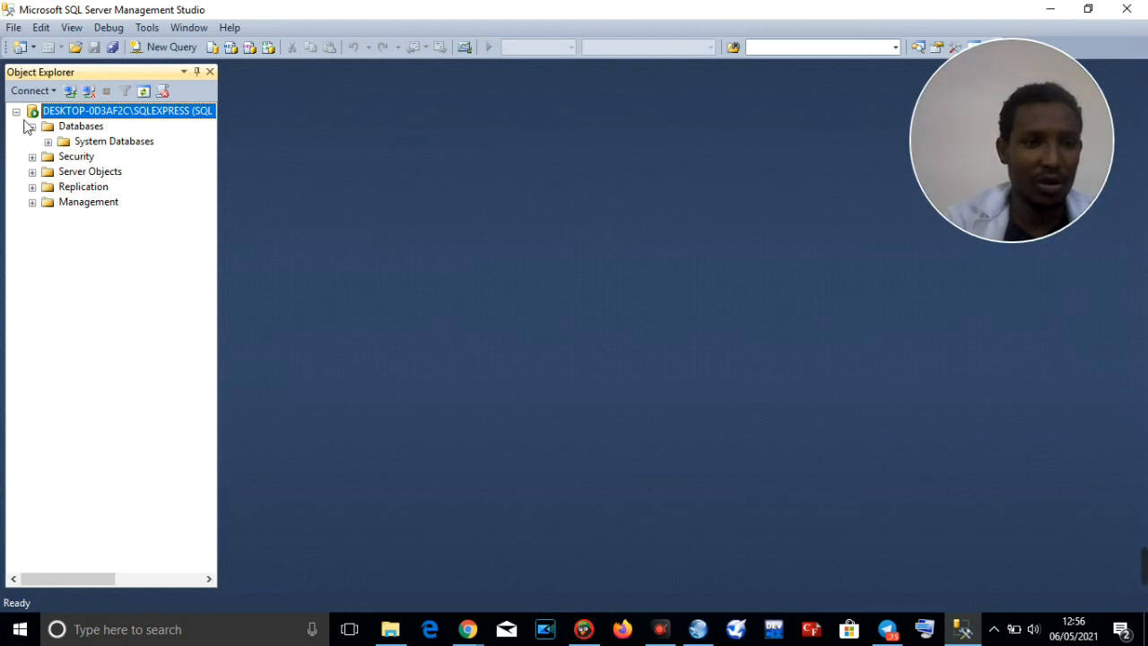
pyautogui.click(169, 47)
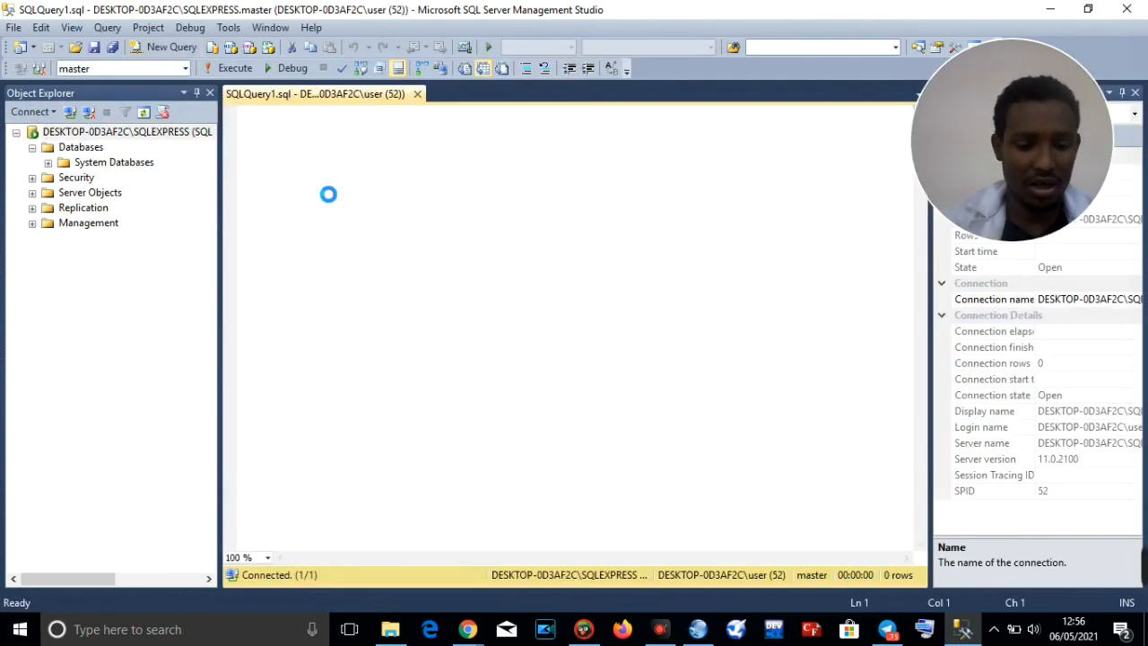
pyautogui.write('creat')
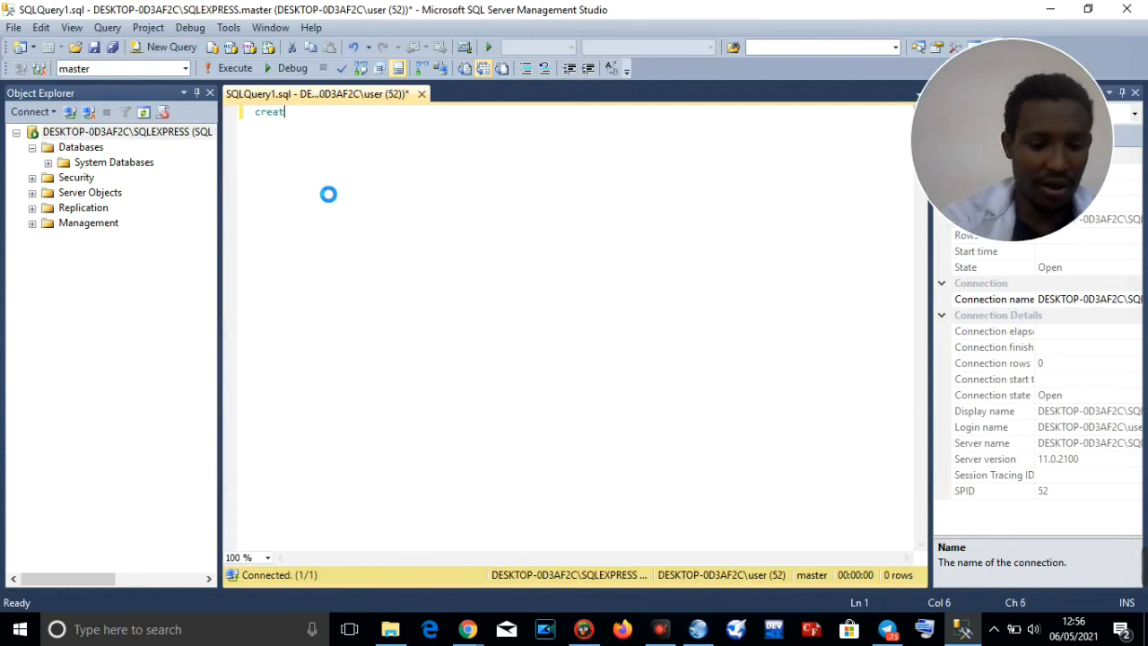
pyautogui.write('e ')
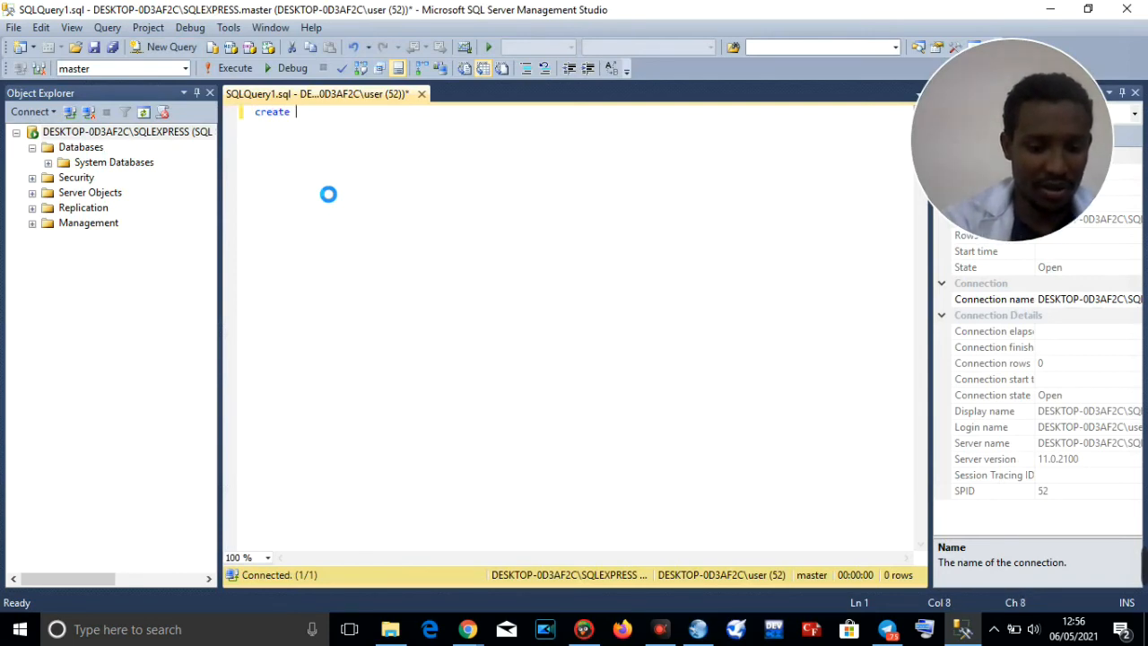
pyautogui.write('database')
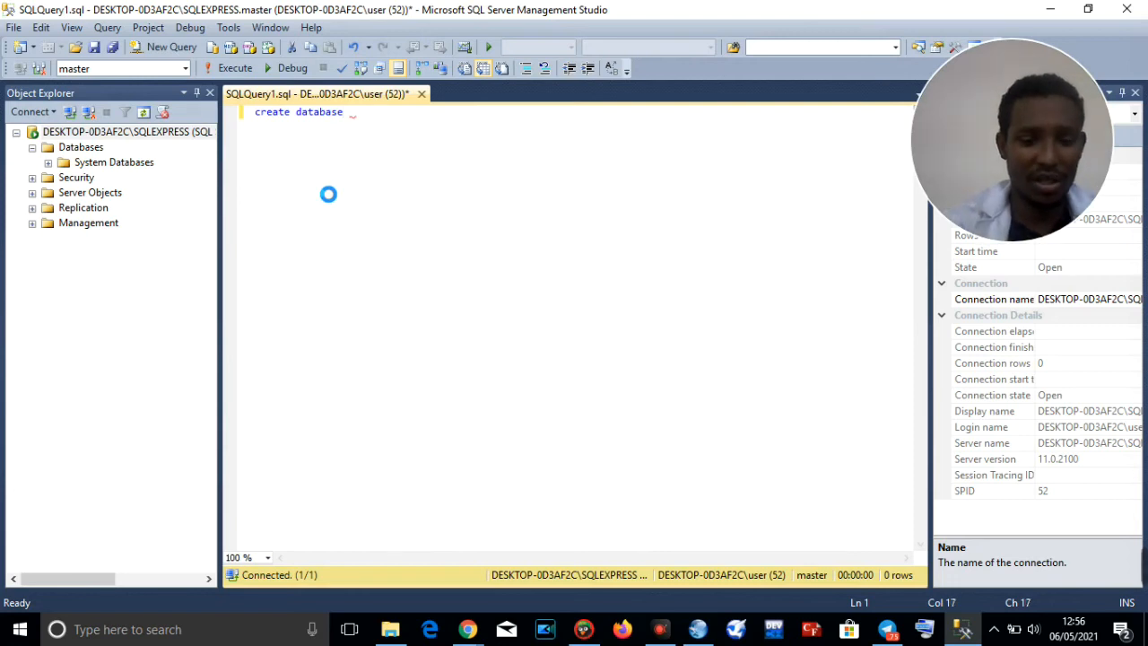
pyautogui.write(' my')
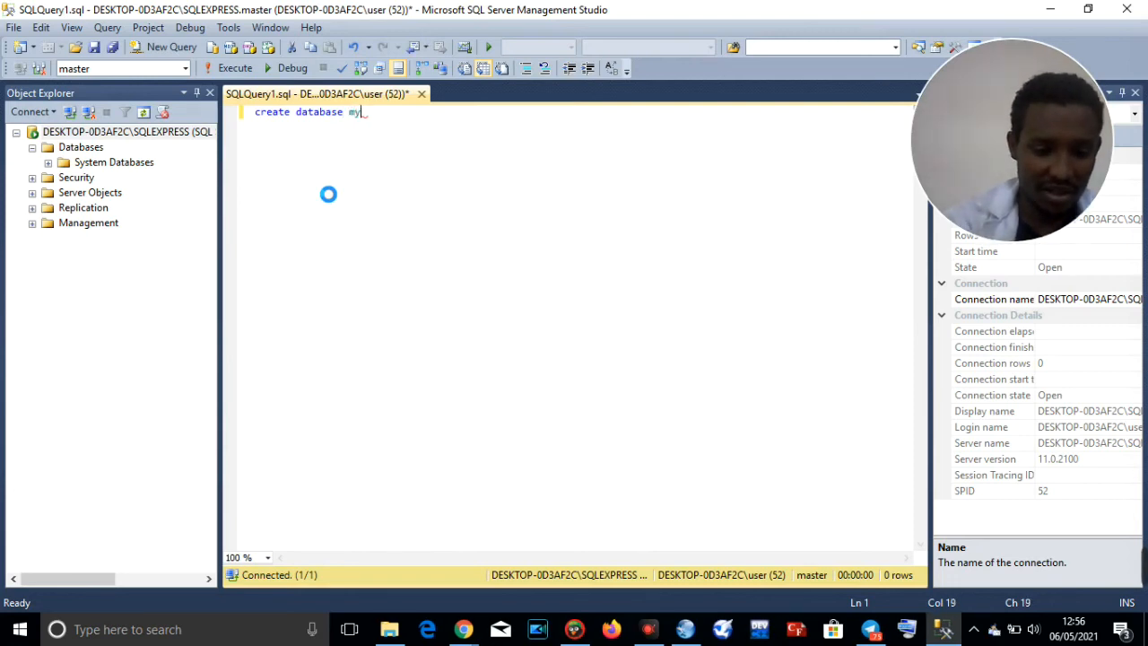
pyautogui.write('f')
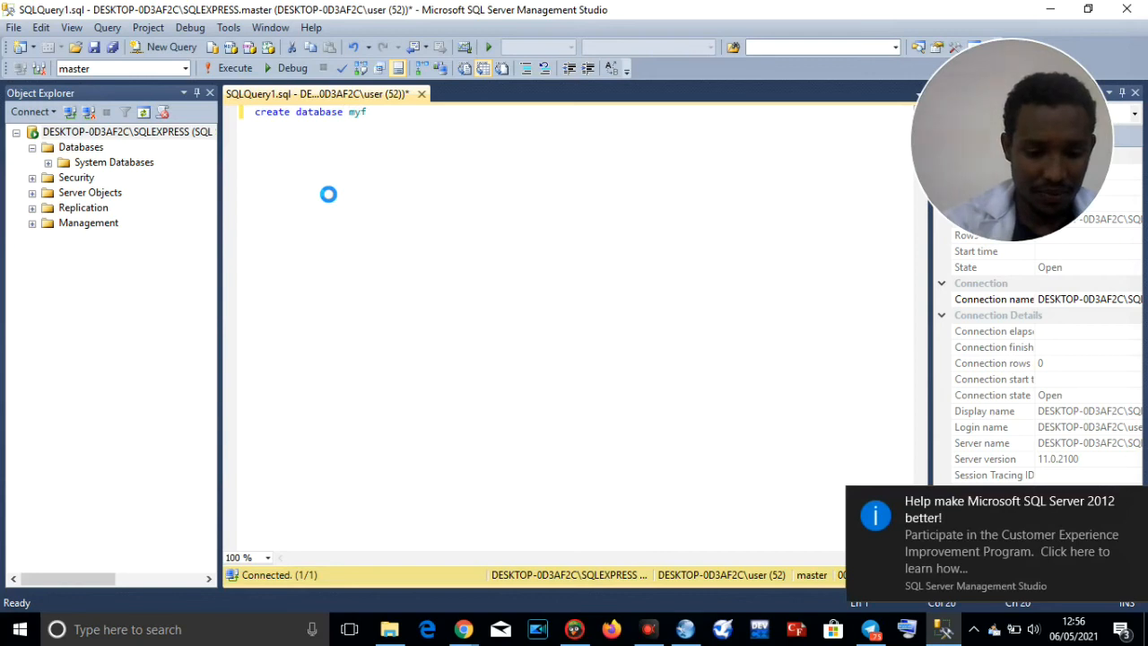
pyautogui.write('irstdatabase')
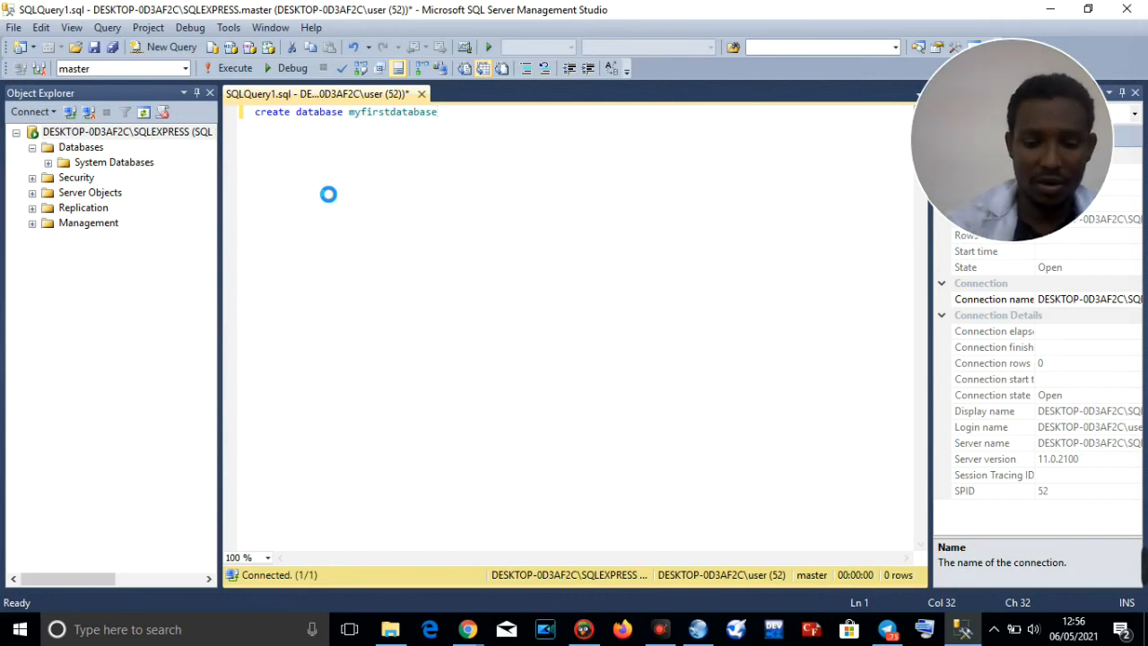
pyautogui.write(';')
pyautogui.press('Return')
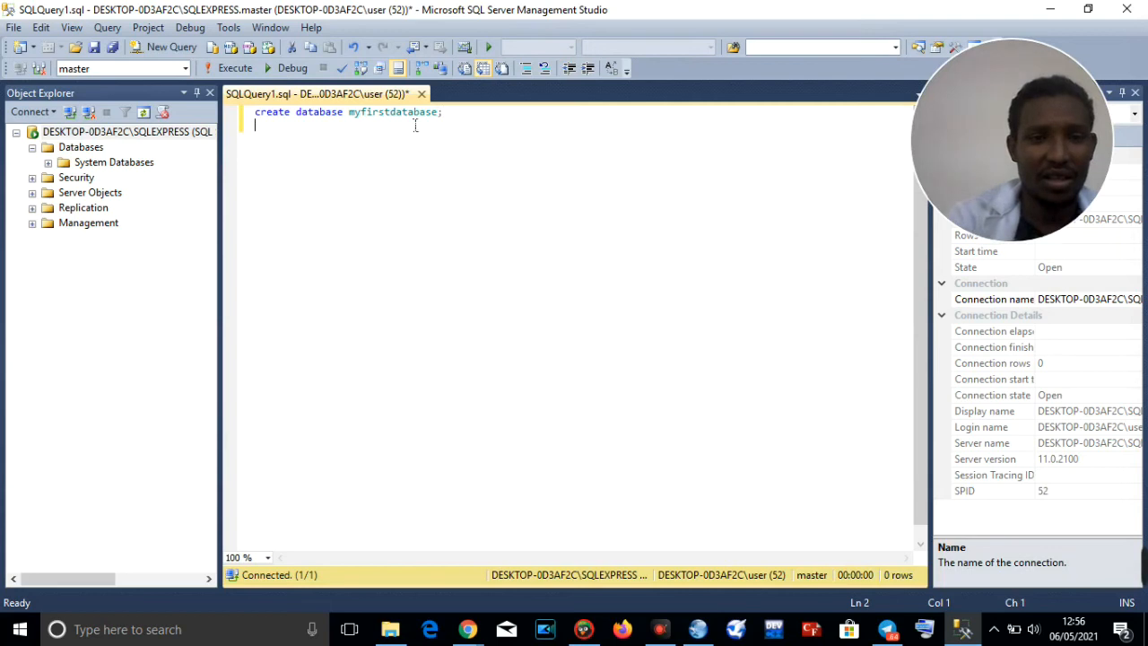
# Select the create database statement in the query and execute it.
pyautogui.click(458, 115)
pyautogui.moveTo(414, 122); pyautogui.dragTo(257, 114)
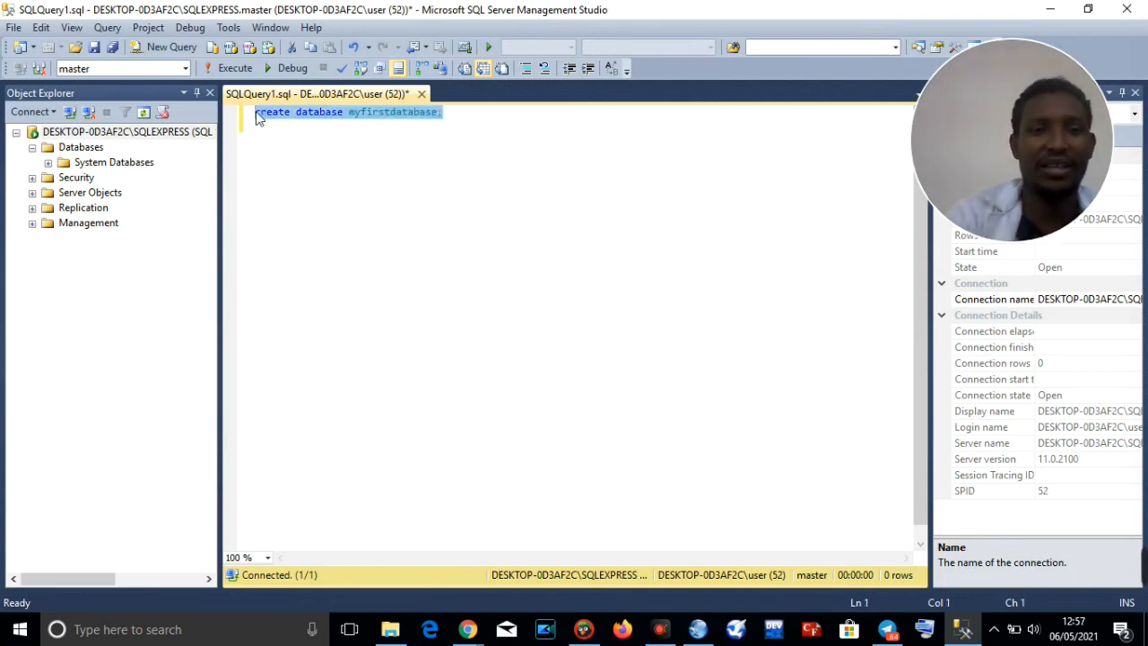
pyautogui.click(241, 68)
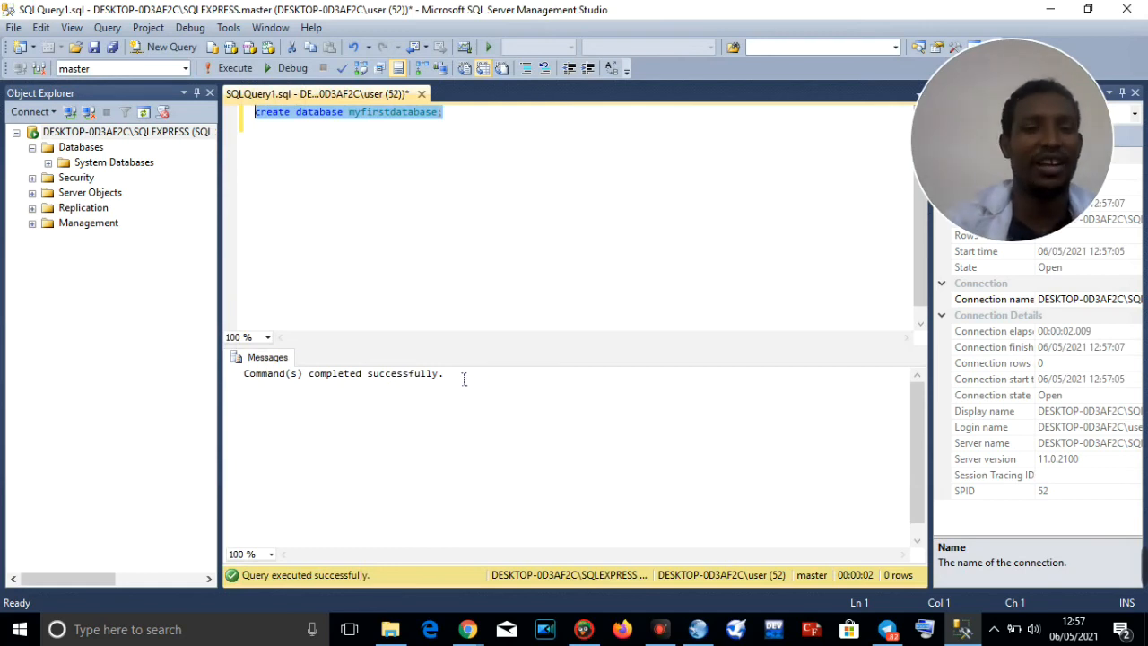
# Add the line "use myfirstdatabase" without a semicolon below the create database statement.
pyautogui.click(465, 130)
pyautogui.write('use')
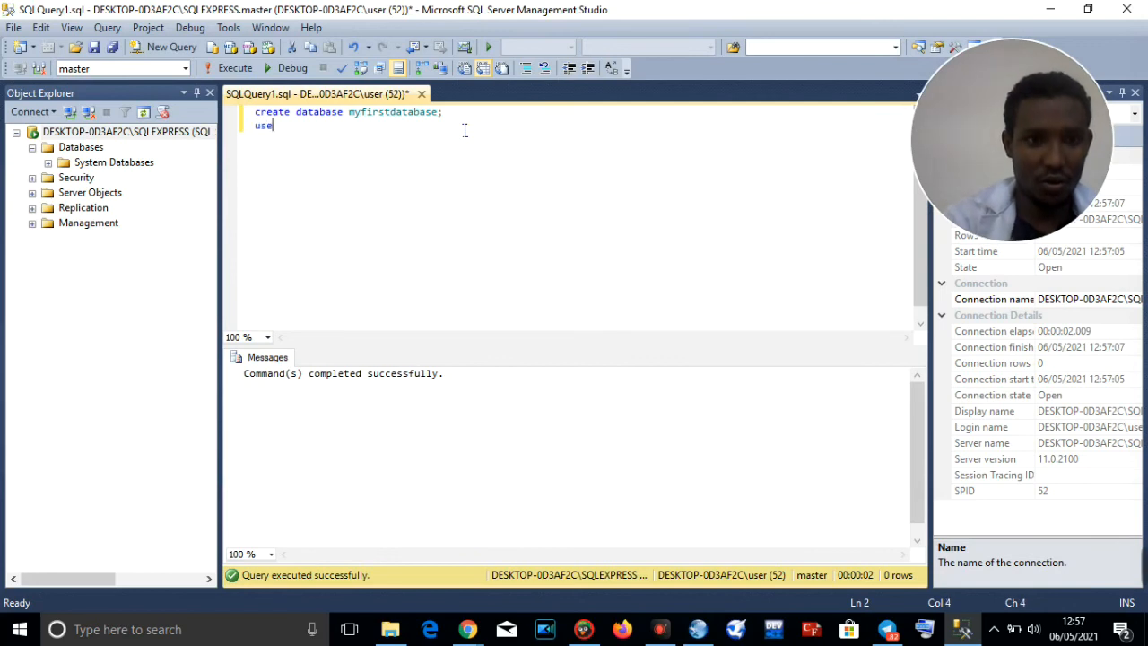
pyautogui.write(' my')
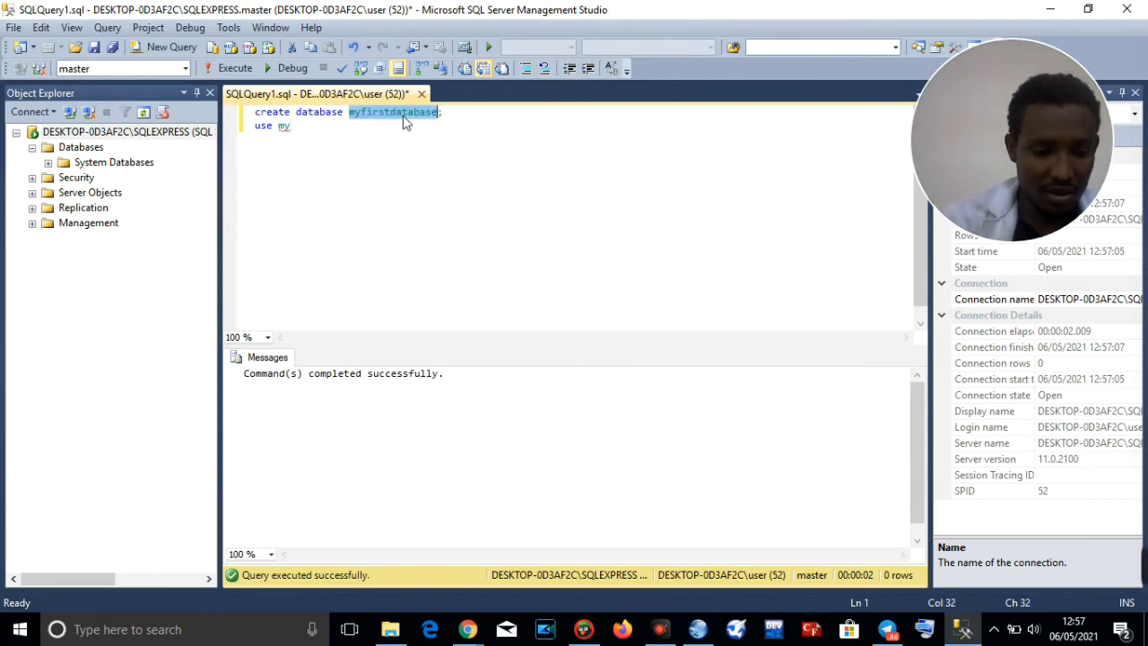
pyautogui.doubleClick(286, 127)
pyautogui.write('myfirstdatabase')
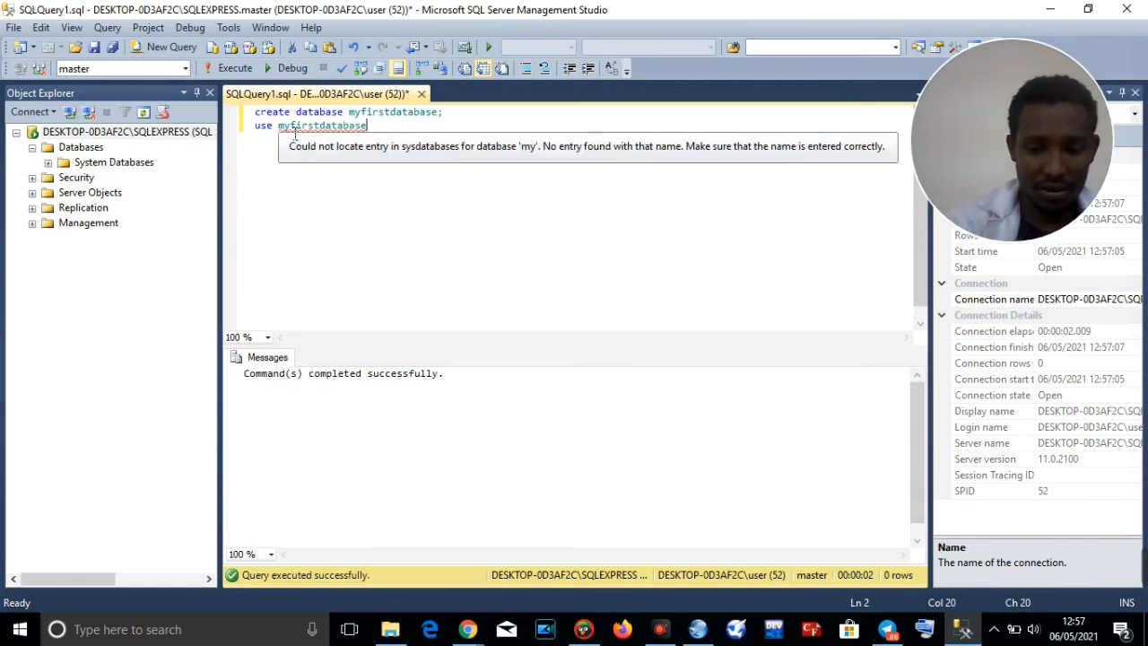
pyautogui.write(';')
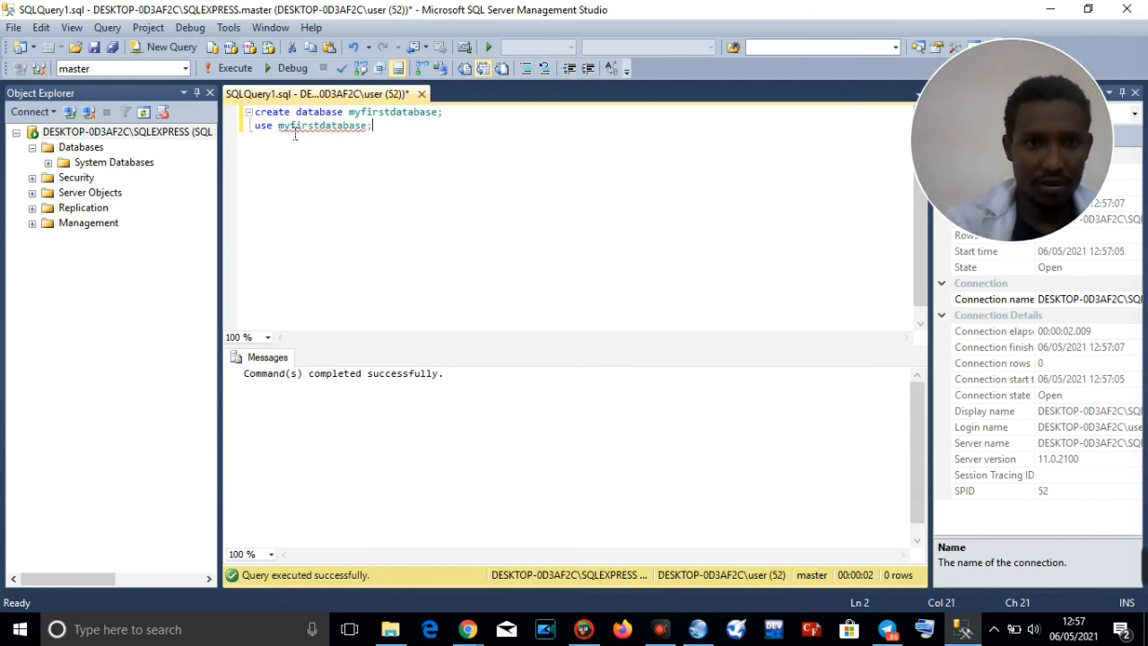
pyautogui.moveTo(852, 583)
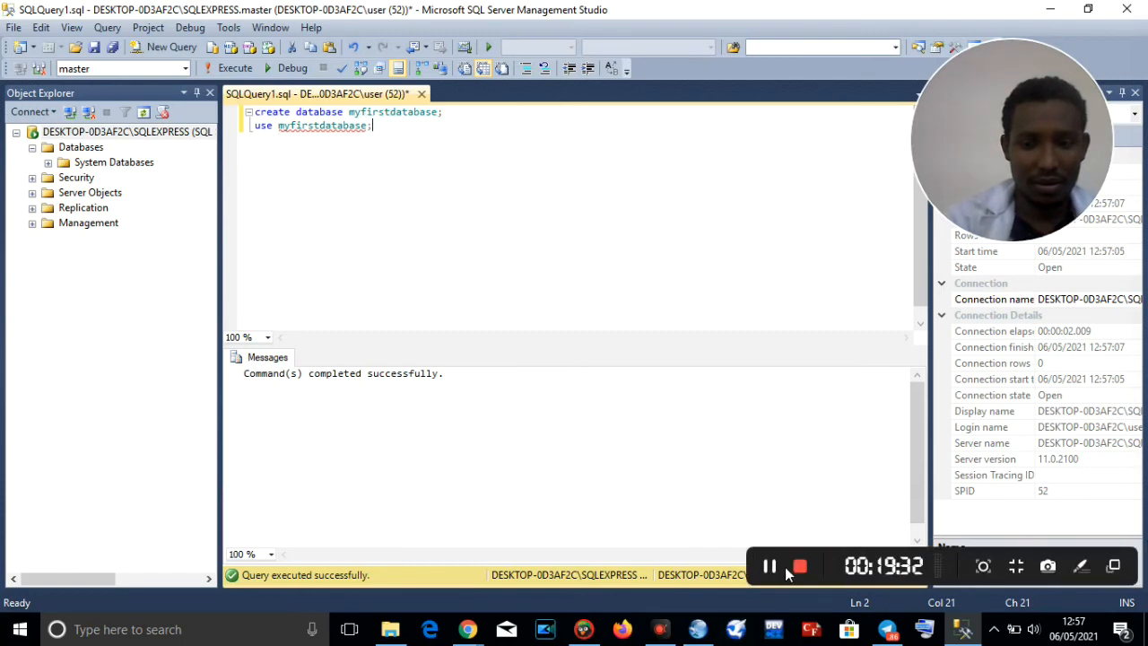
pyautogui.press('BackSpace')
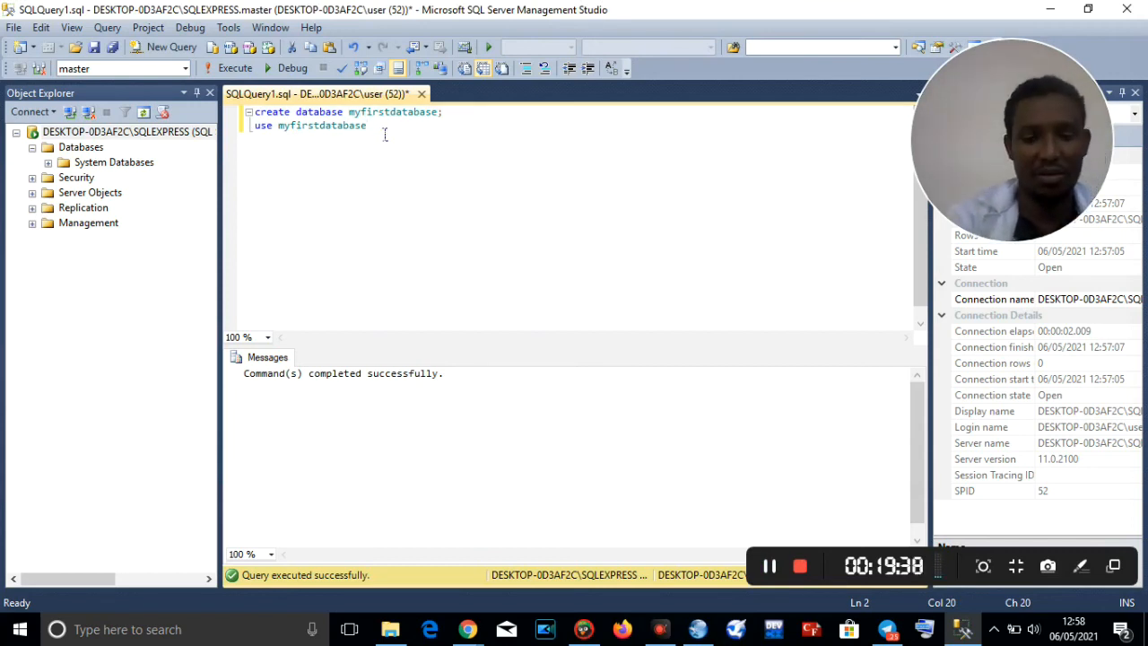
# Add the line "create table student;" to the query and switch the query's active database to myfirstdatabase.
pyautogui.press('Return')
pyautogui.write('create tabl')
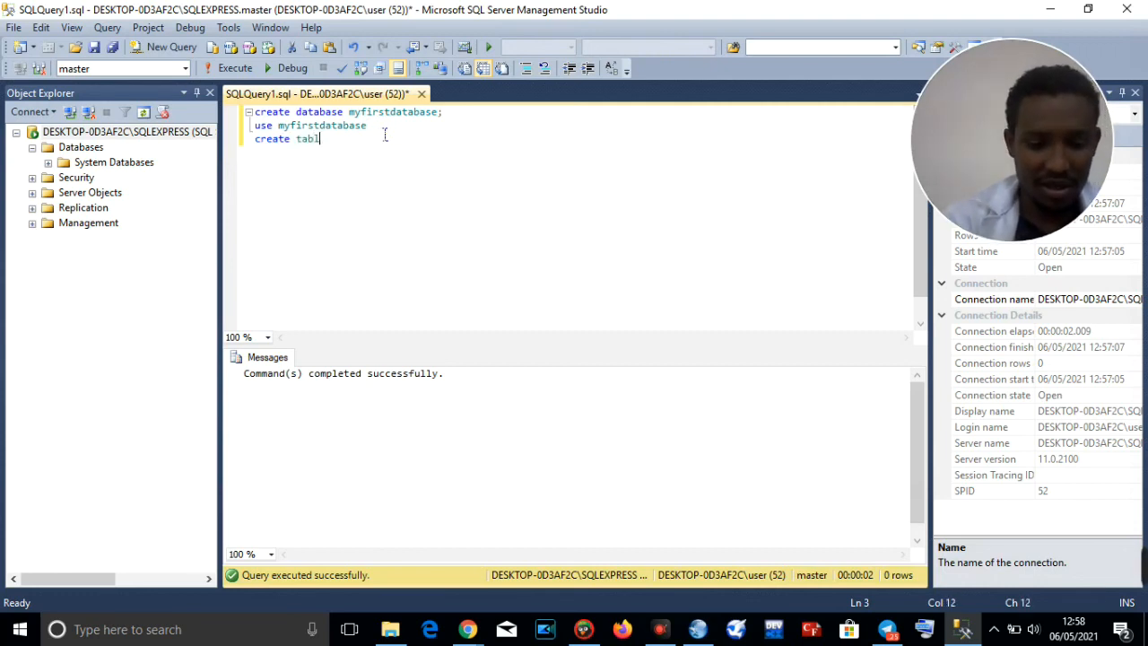
pyautogui.write('e ')
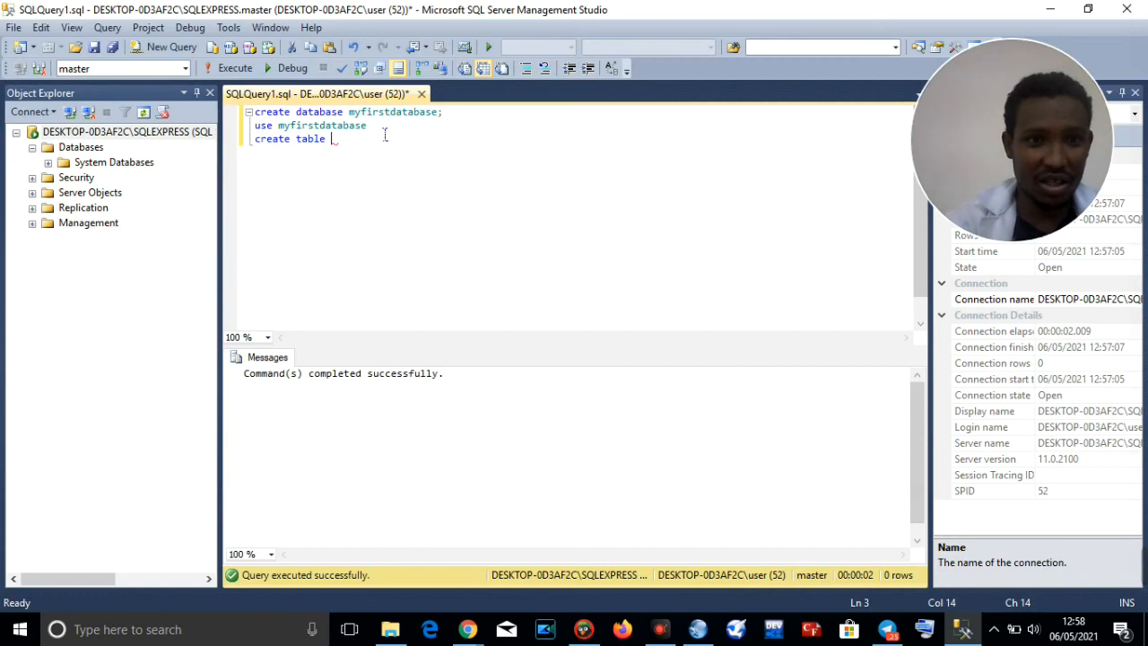
pyautogui.write('s')
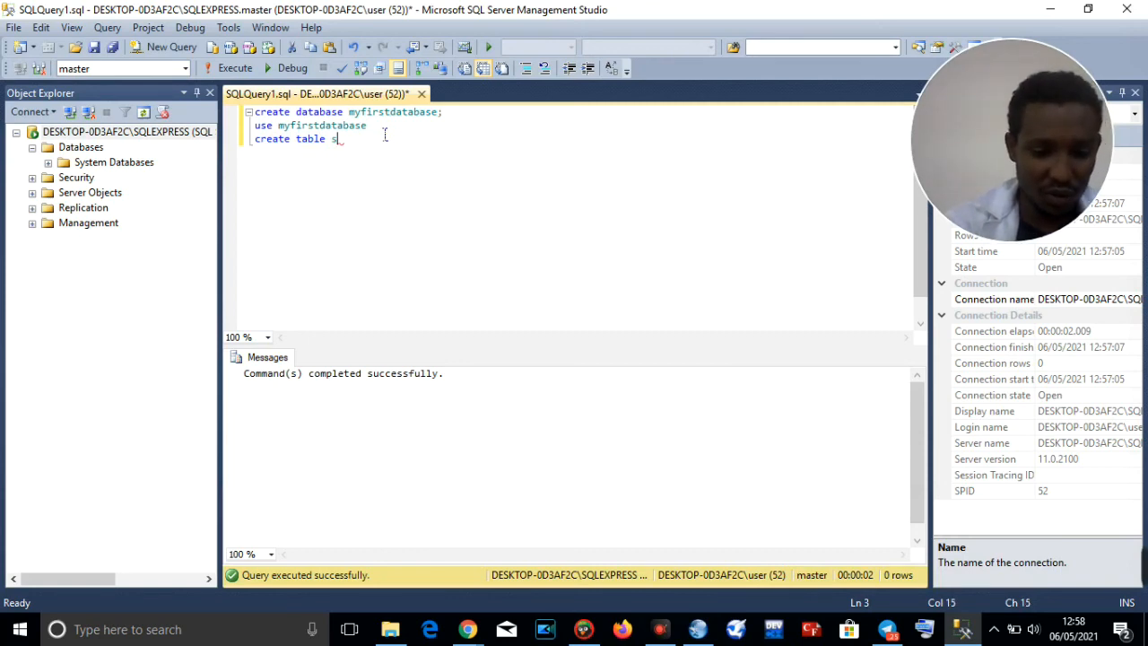
pyautogui.write('tudent')
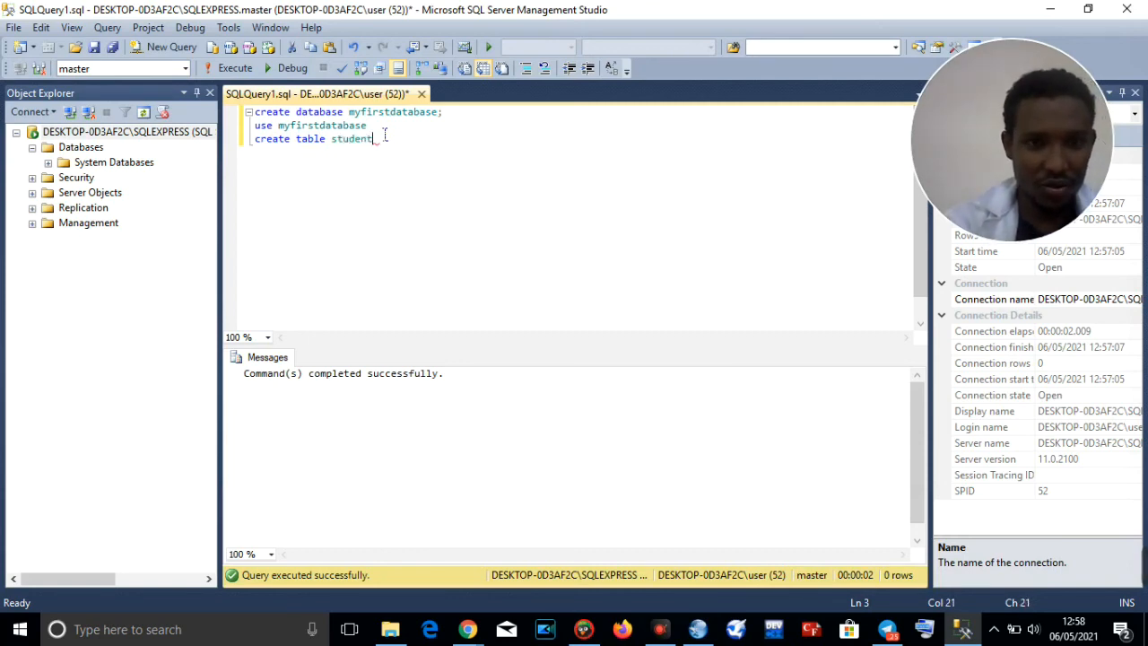
pyautogui.write(';')
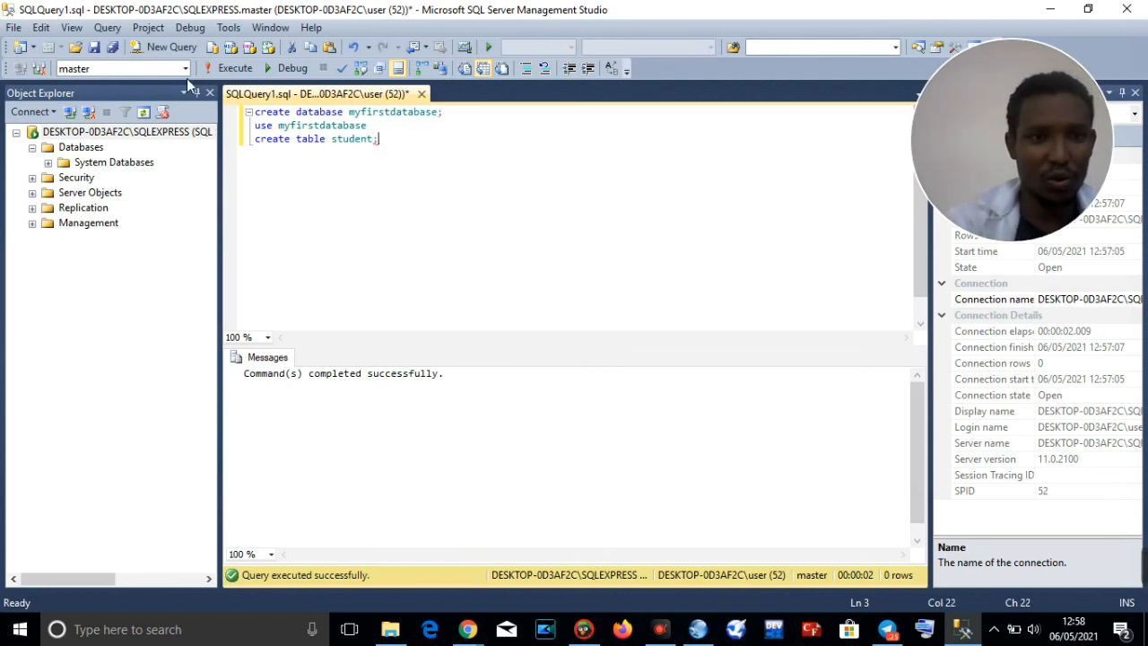
pyautogui.click(186, 69)
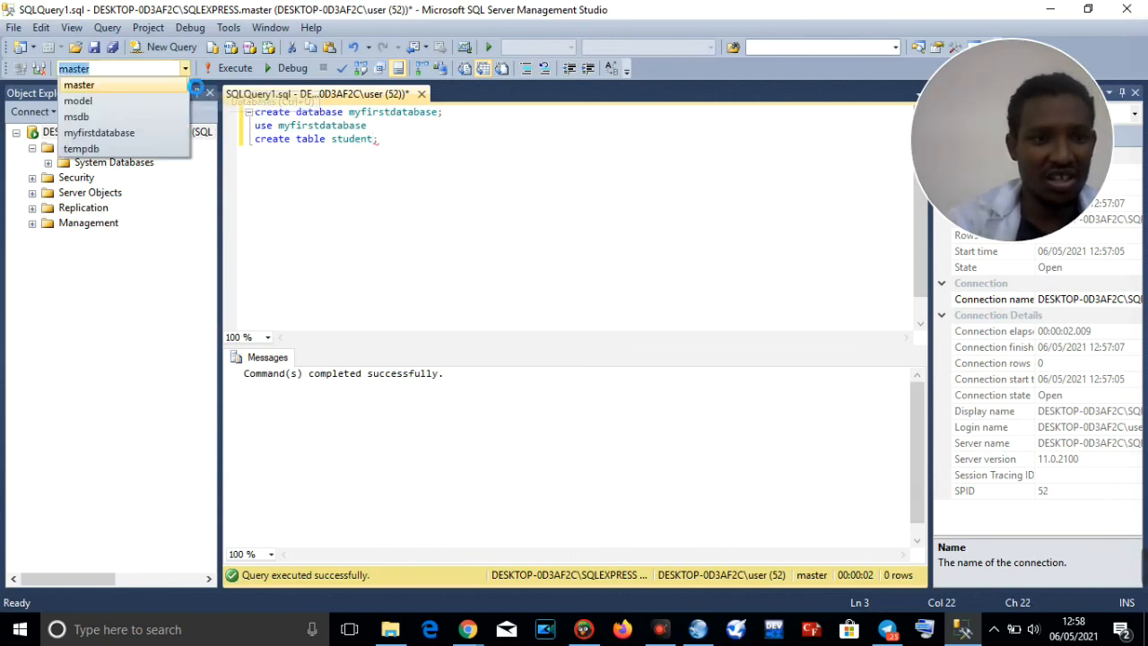
pyautogui.click(114, 134)
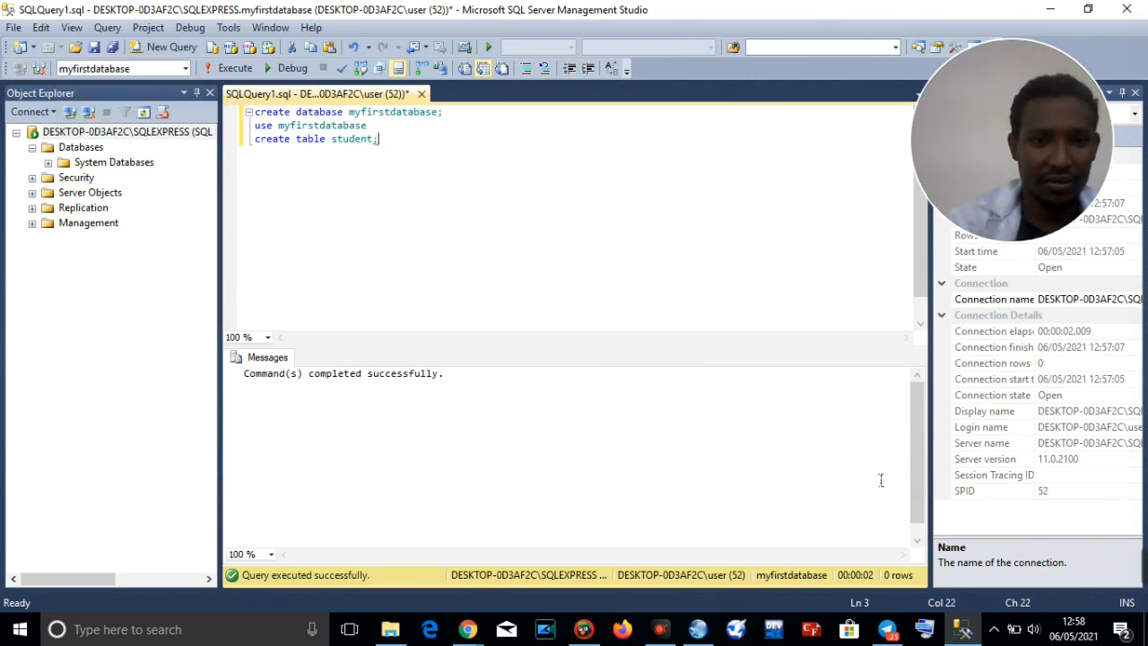
pyautogui.moveTo(1144, 569)
pyautogui.click(775, 568)
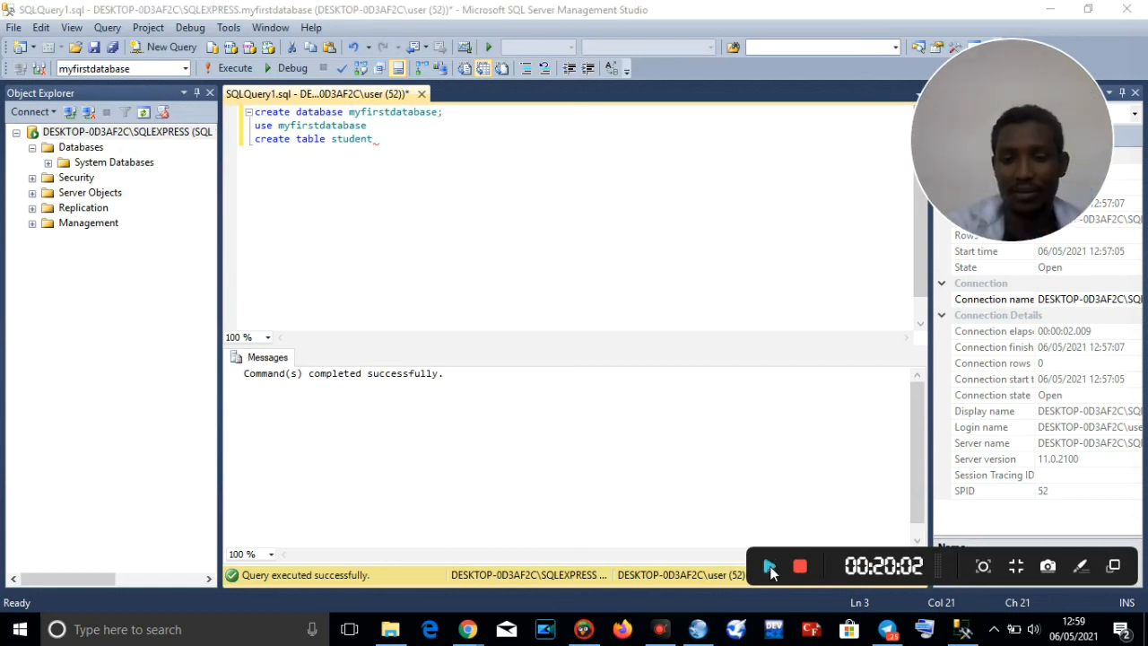
pyautogui.click(771, 567)
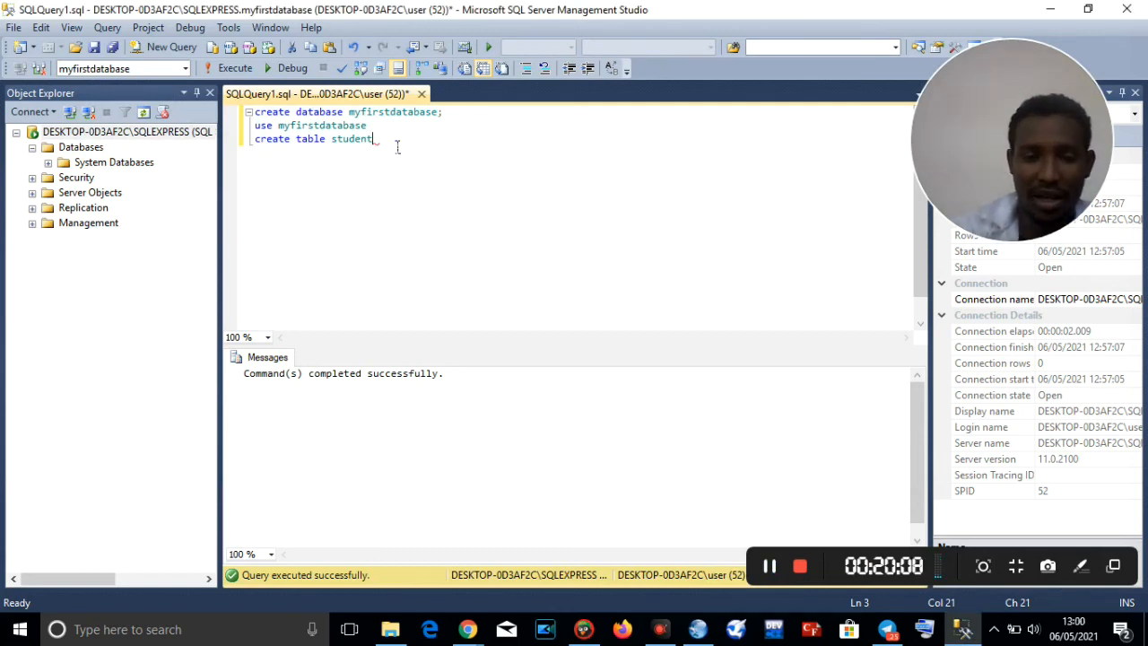
# Write the student table's column definitions "sid char, sname char, sage int)" on the line below the create table statement.
pyautogui.press('Return')
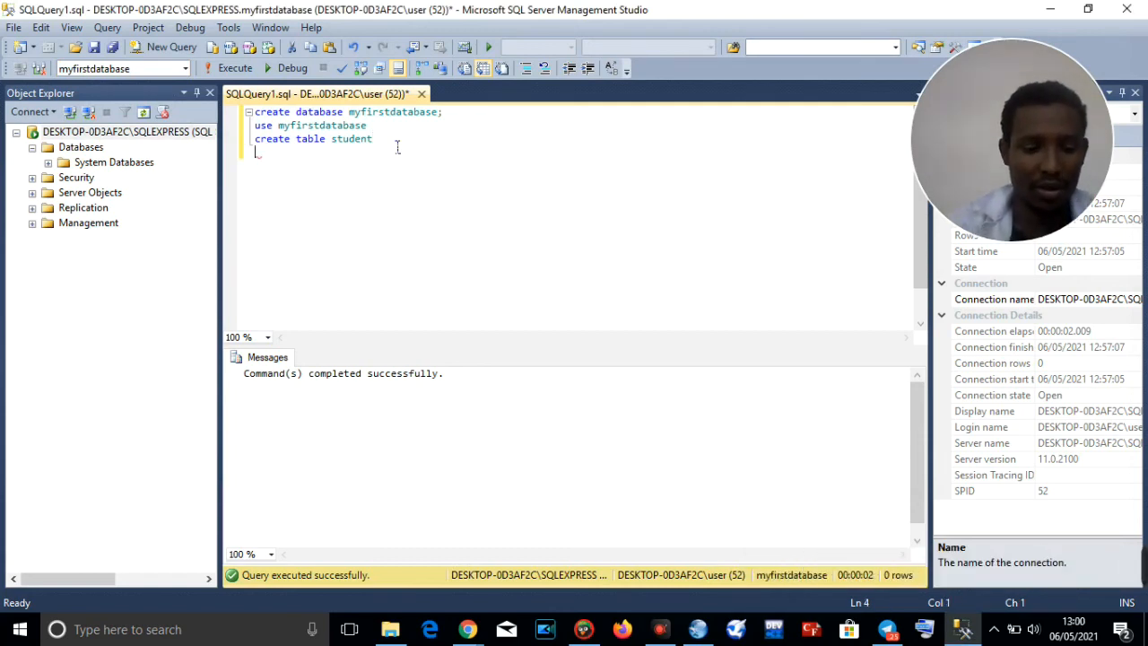
pyautogui.write('sid')
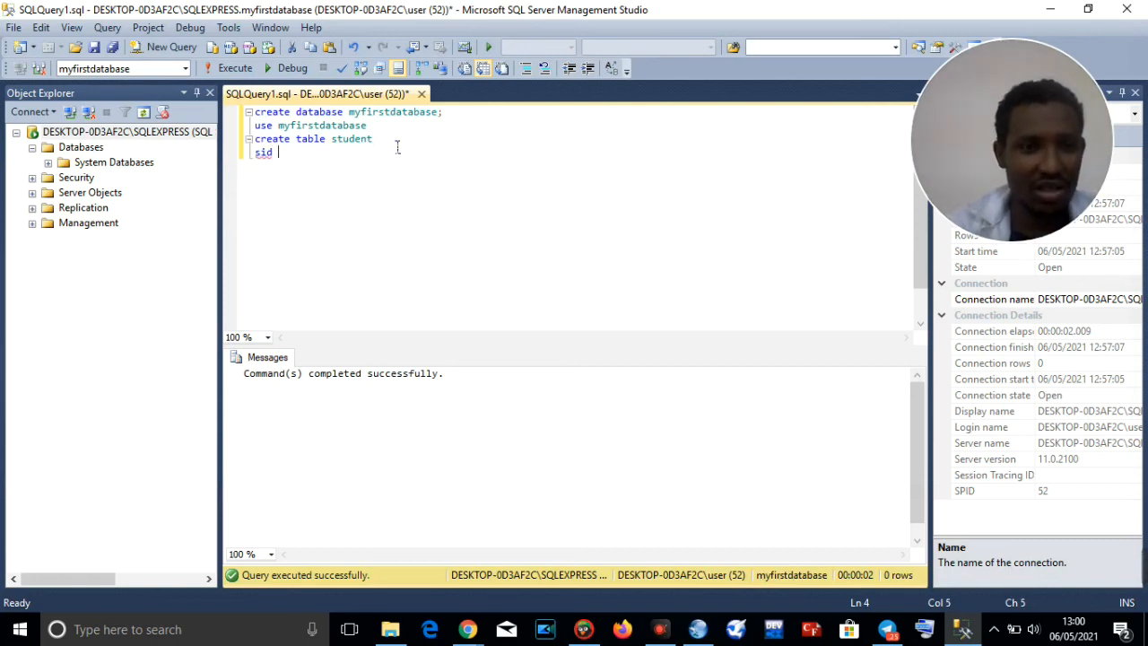
pyautogui.write('char, sna')
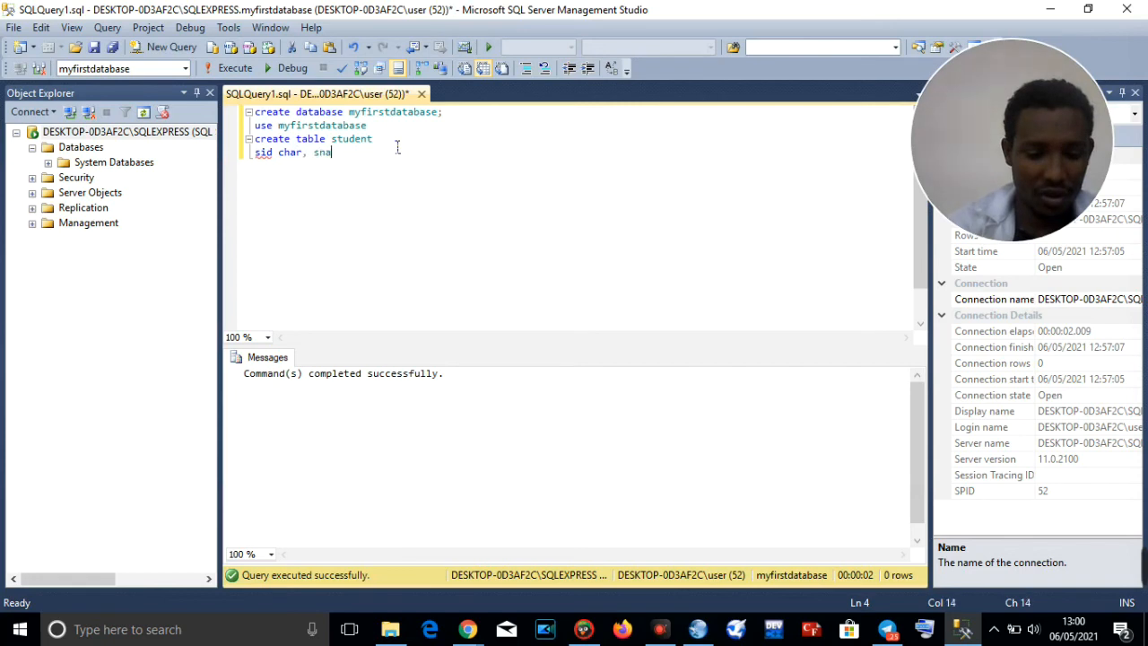
pyautogui.write('me c')
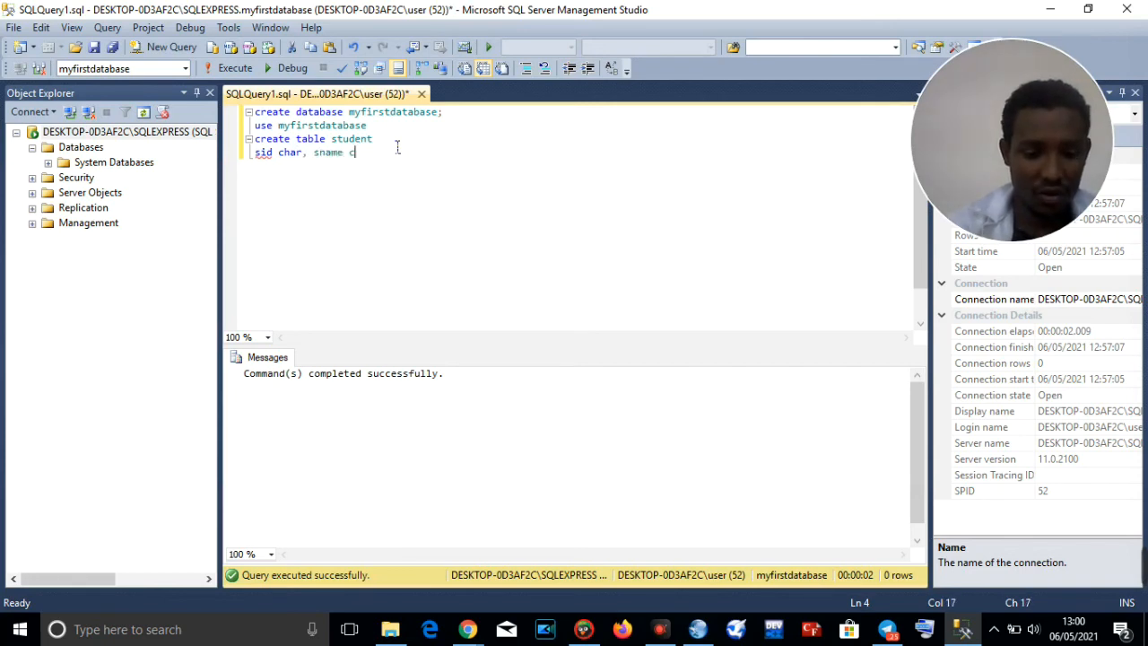
pyautogui.write('har, ')
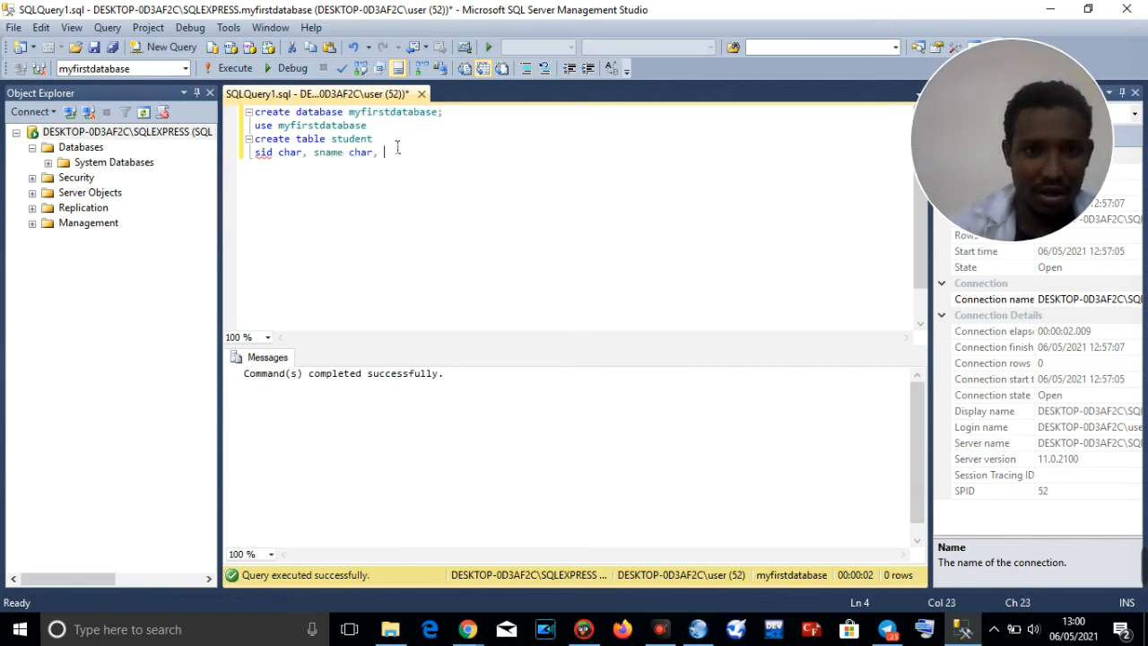
pyautogui.write('c')
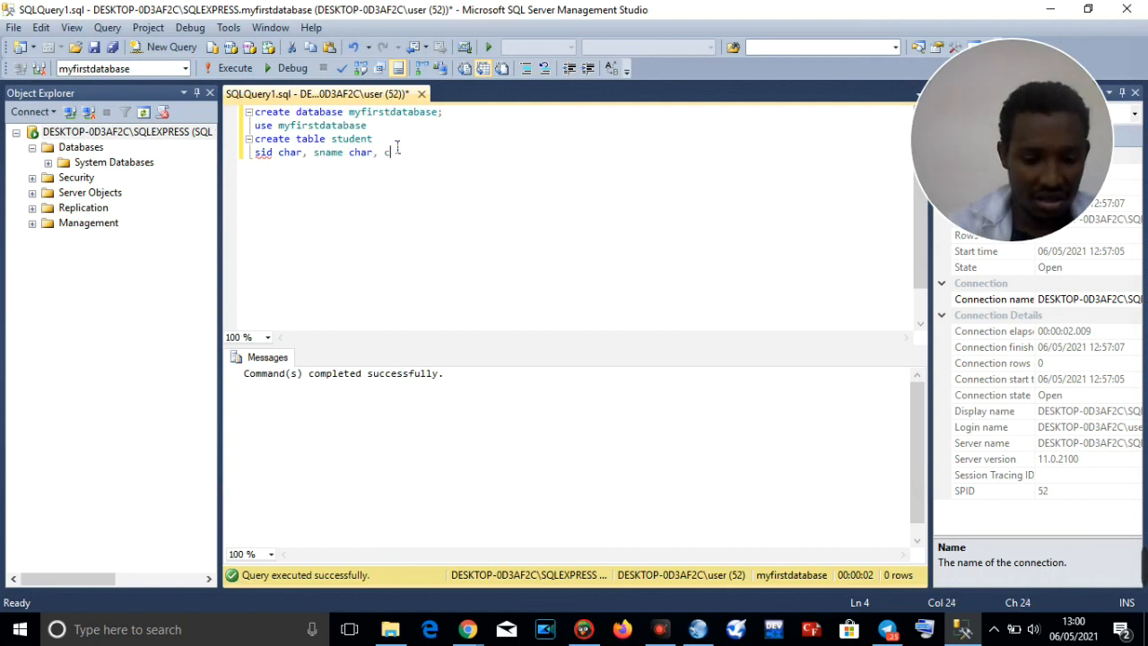
pyautogui.write('sage')
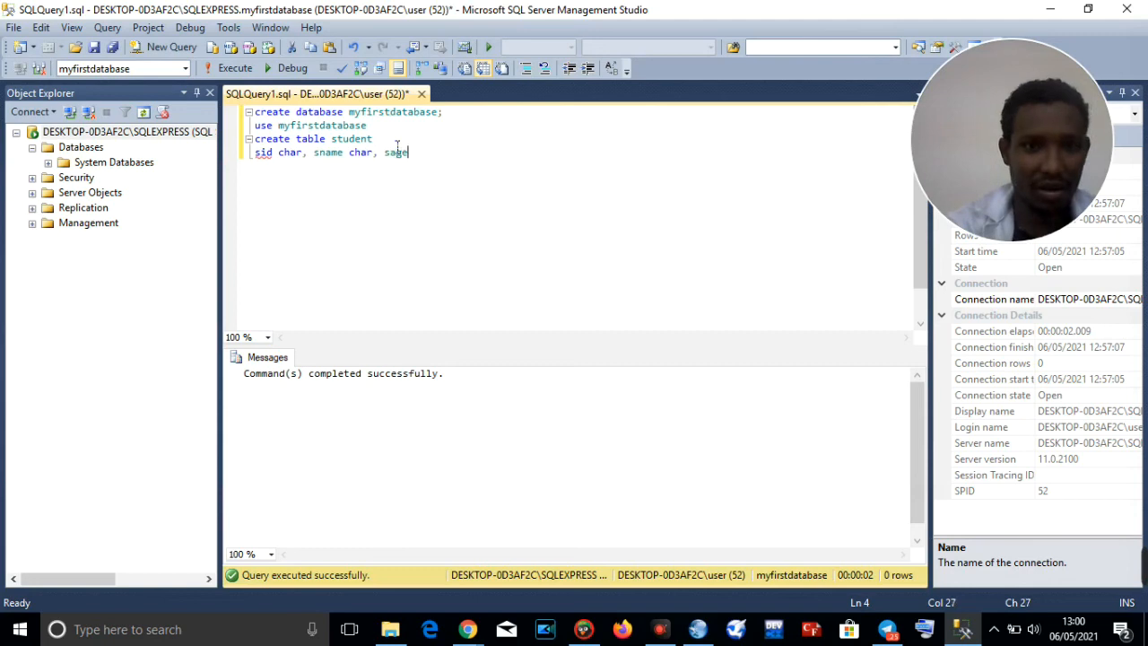
pyautogui.write(' int')
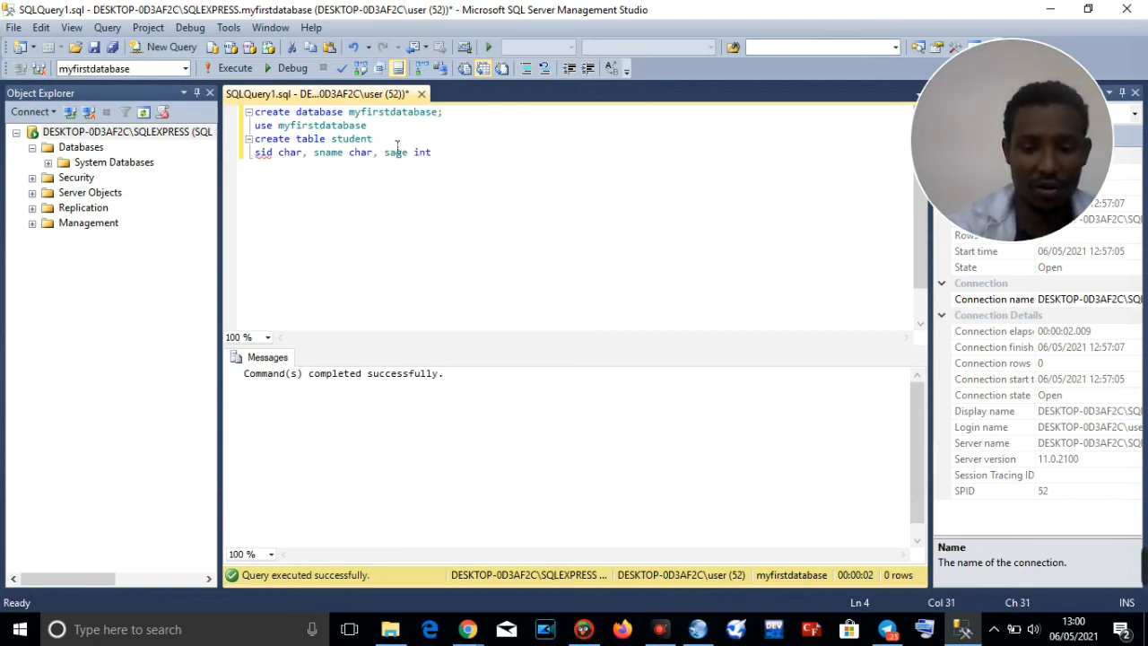
pyautogui.write(')')
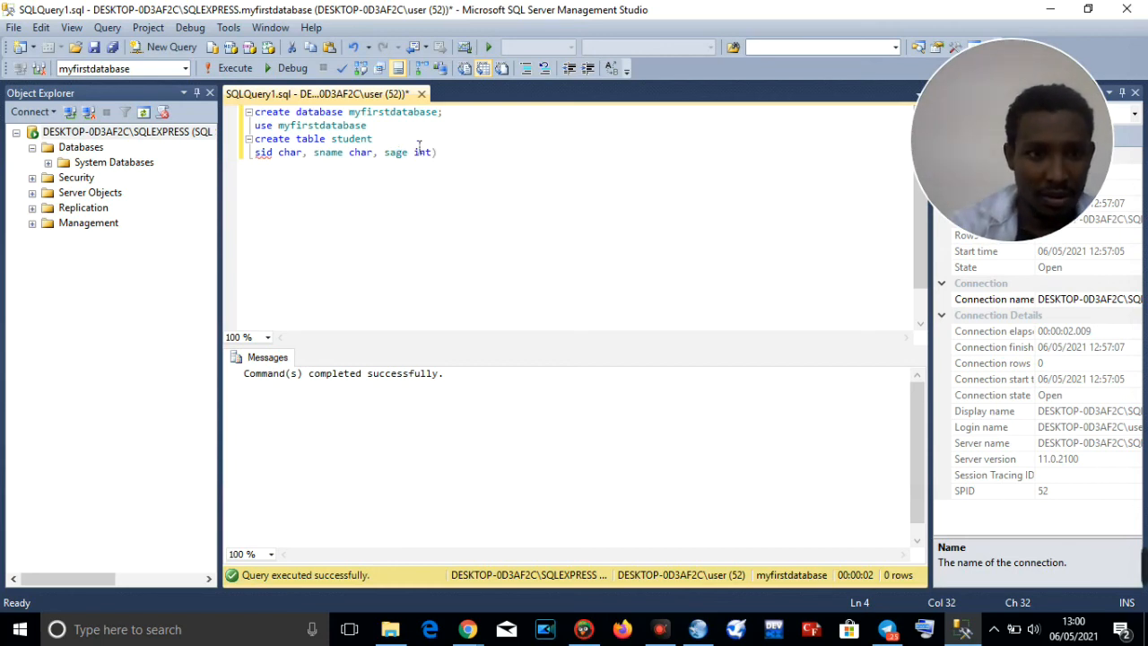
# Add the missing opening parenthesis before the column definitions, and execute only the use myfirstdatabase and create table student statements.
pyautogui.moveTo(263, 159)
pyautogui.press('Home')
pyautogui.write('(')
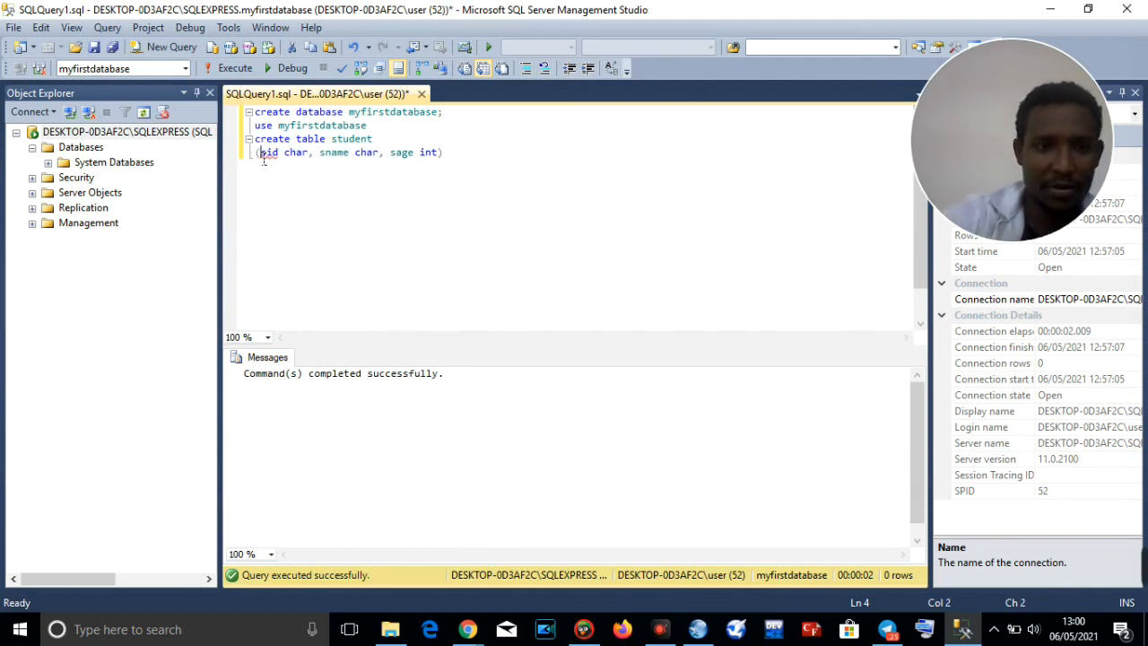
pyautogui.moveTo(466, 163); pyautogui.dragTo(260, 130)
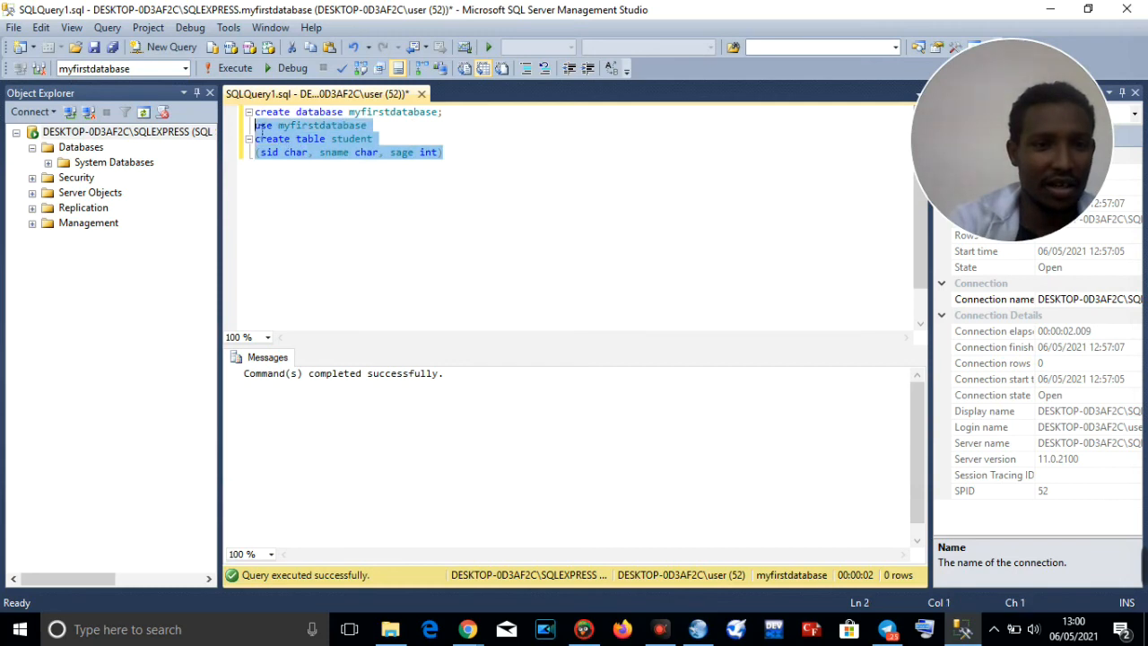
pyautogui.click(237, 68)
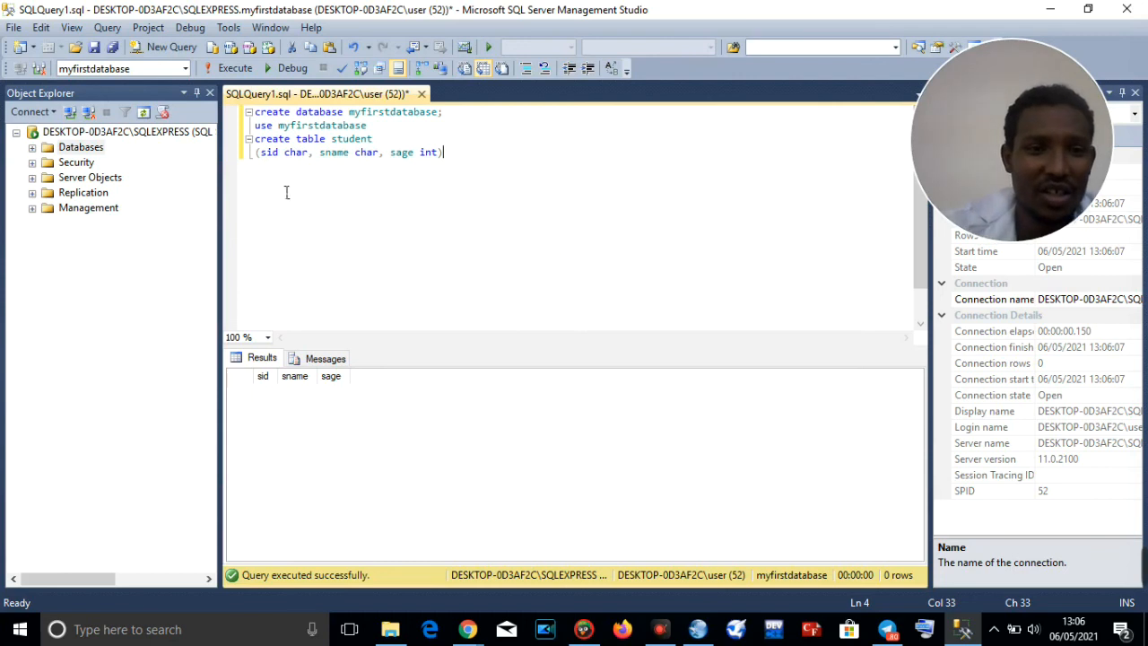
# Try to execute the create database myfirstdatabase statement again on its own and examine the returned message.
pyautogui.moveTo(445, 113); pyautogui.dragTo(253, 124)
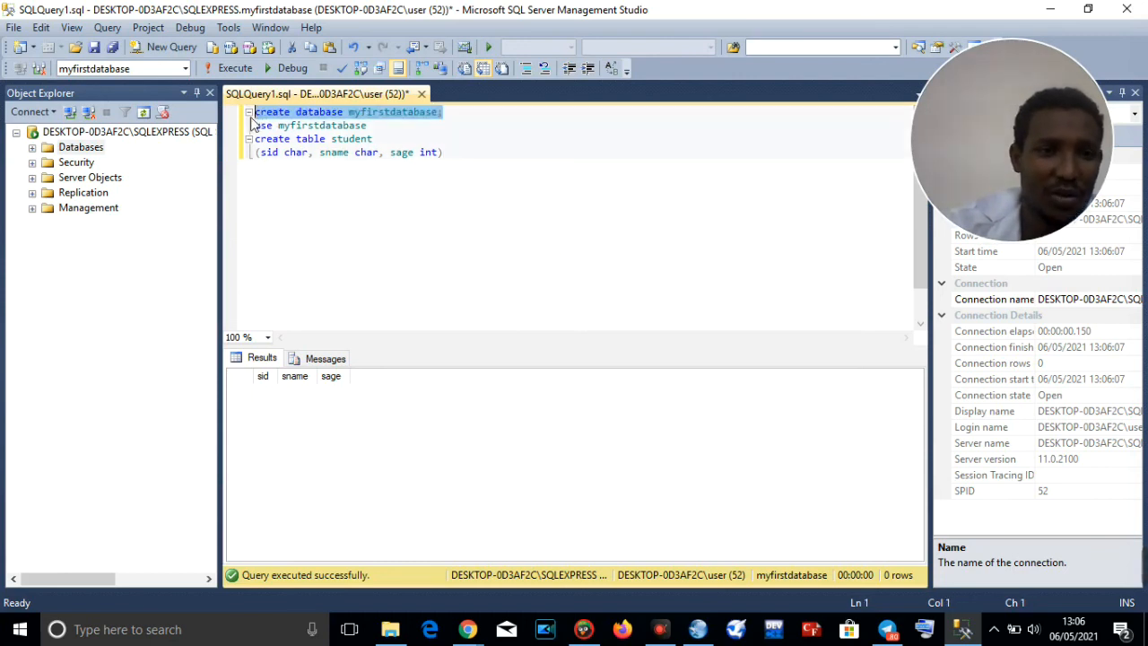
pyautogui.click(235, 68)
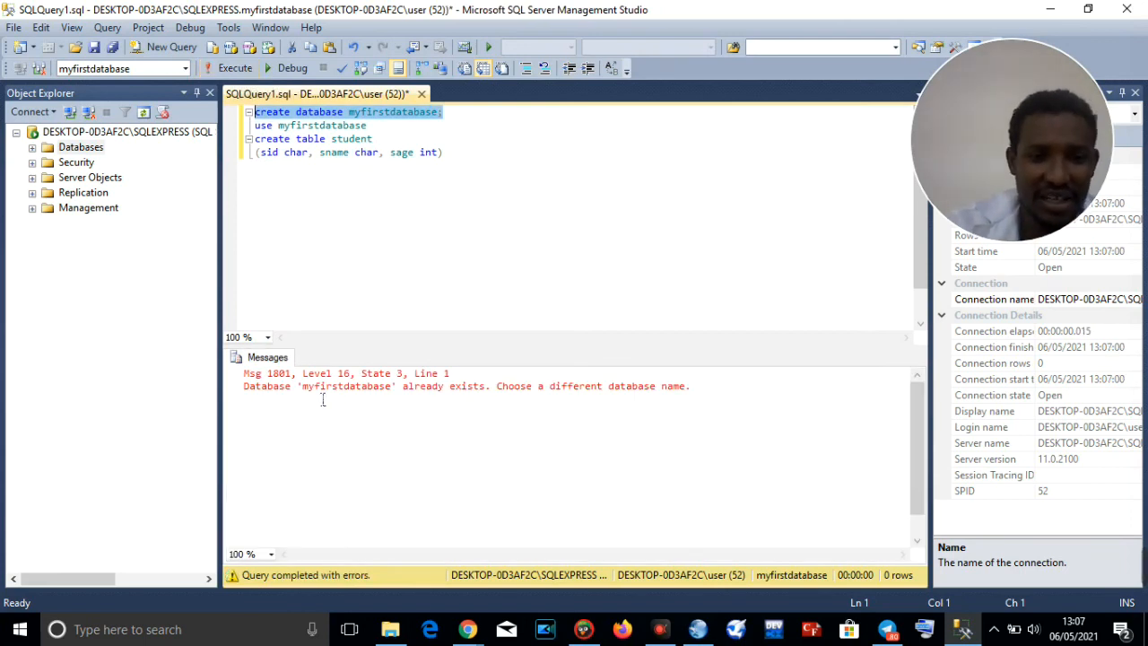
pyautogui.moveTo(492, 400); pyautogui.dragTo(404, 393)
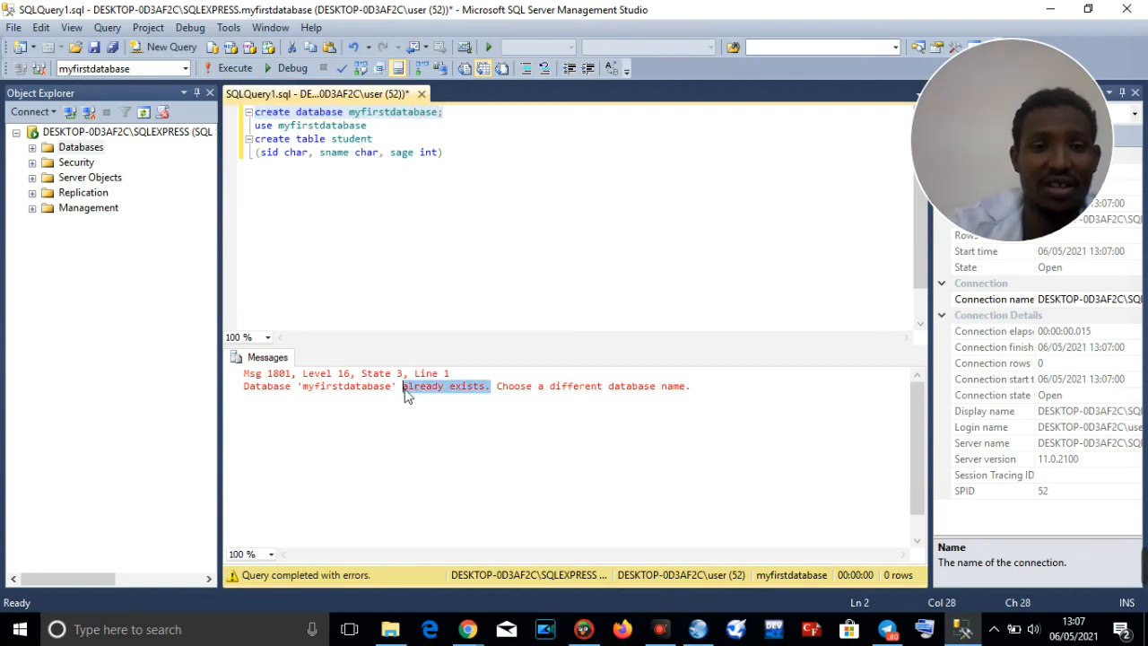
# Try to execute the use myfirstdatabase and create table student statements once more, and clear the selection.
pyautogui.click(378, 144)
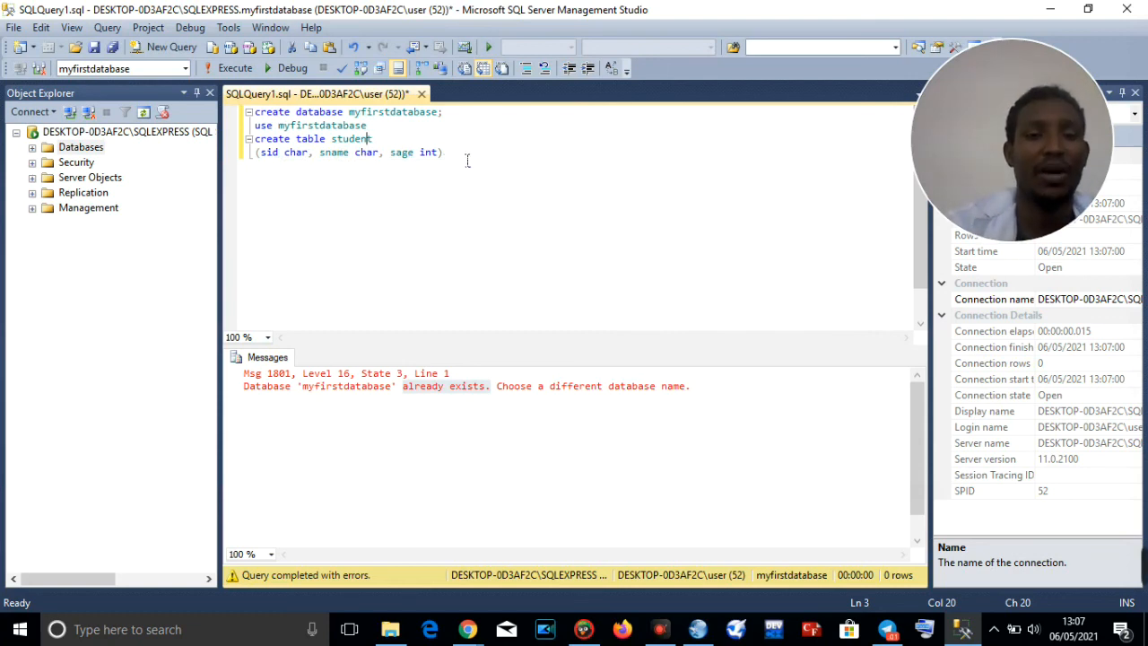
pyautogui.moveTo(468, 161); pyautogui.dragTo(262, 132)
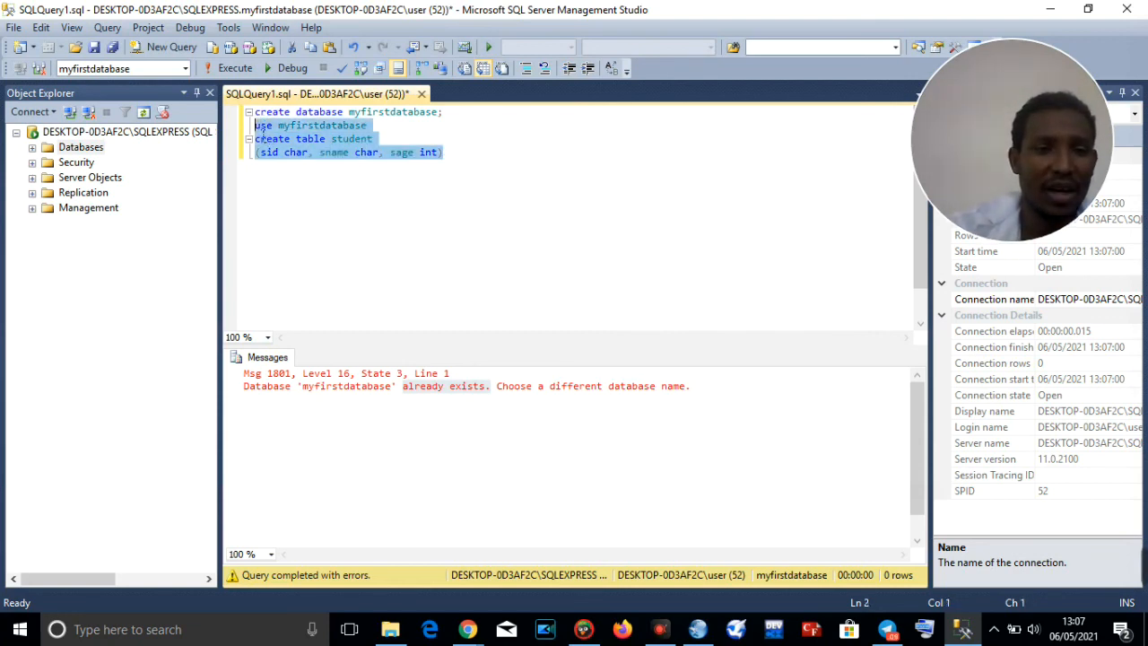
pyautogui.click(235, 68)
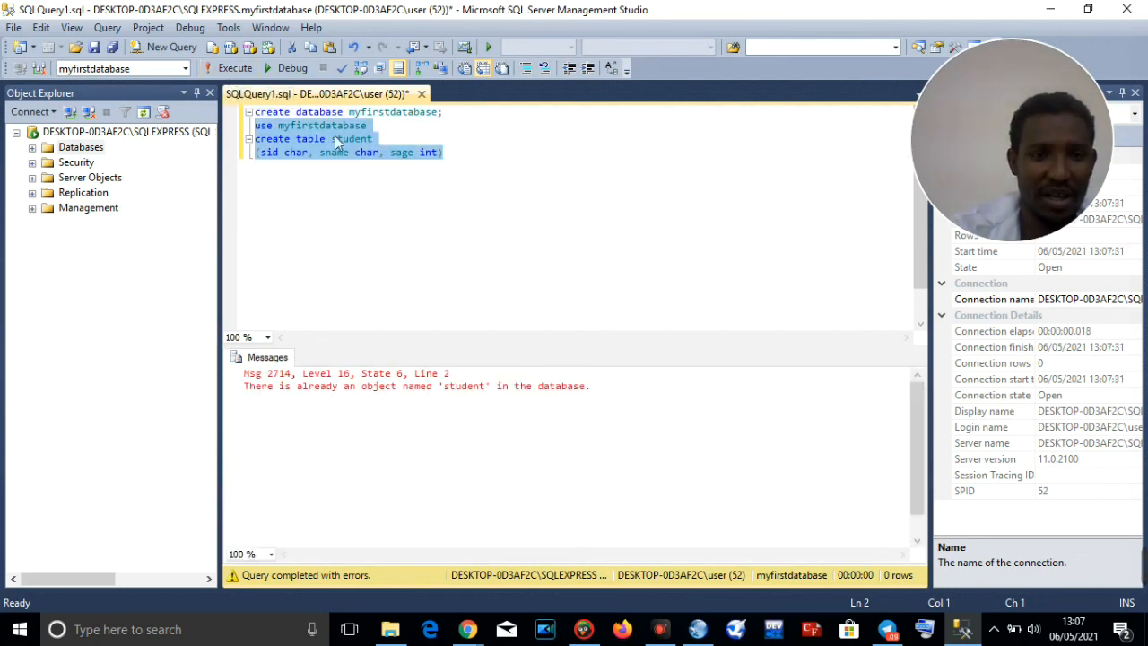
pyautogui.click(431, 210)
pyautogui.click(459, 159)
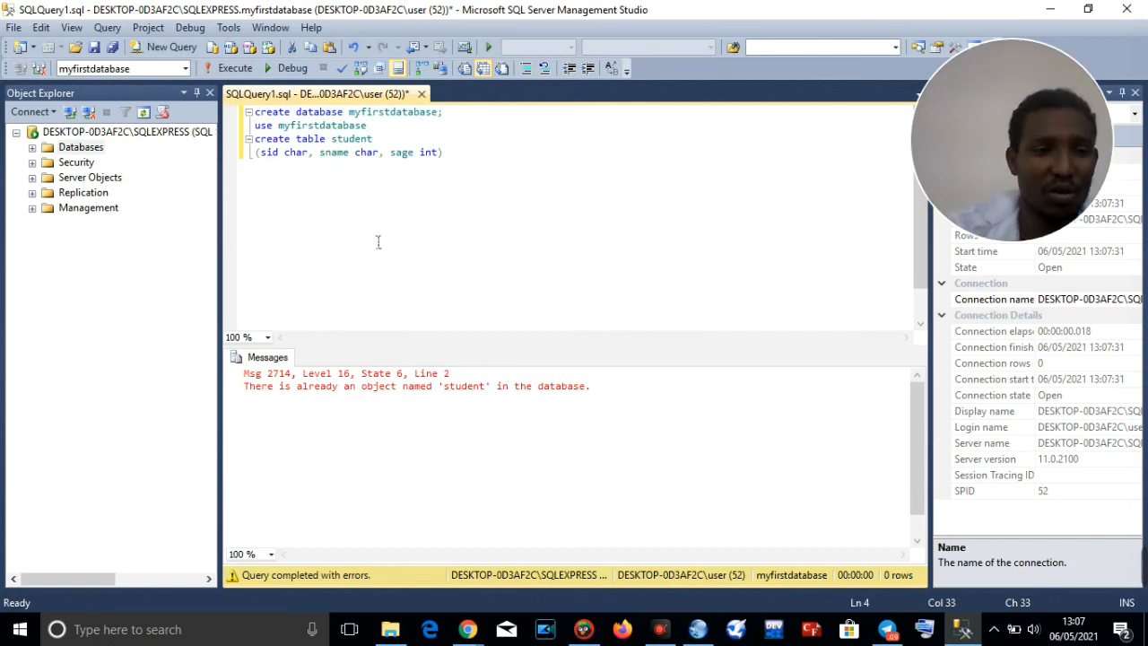
# Expand the server's Databases folder, look inside myfirstdatabase, and refresh the database list.
pyautogui.click(31, 148)
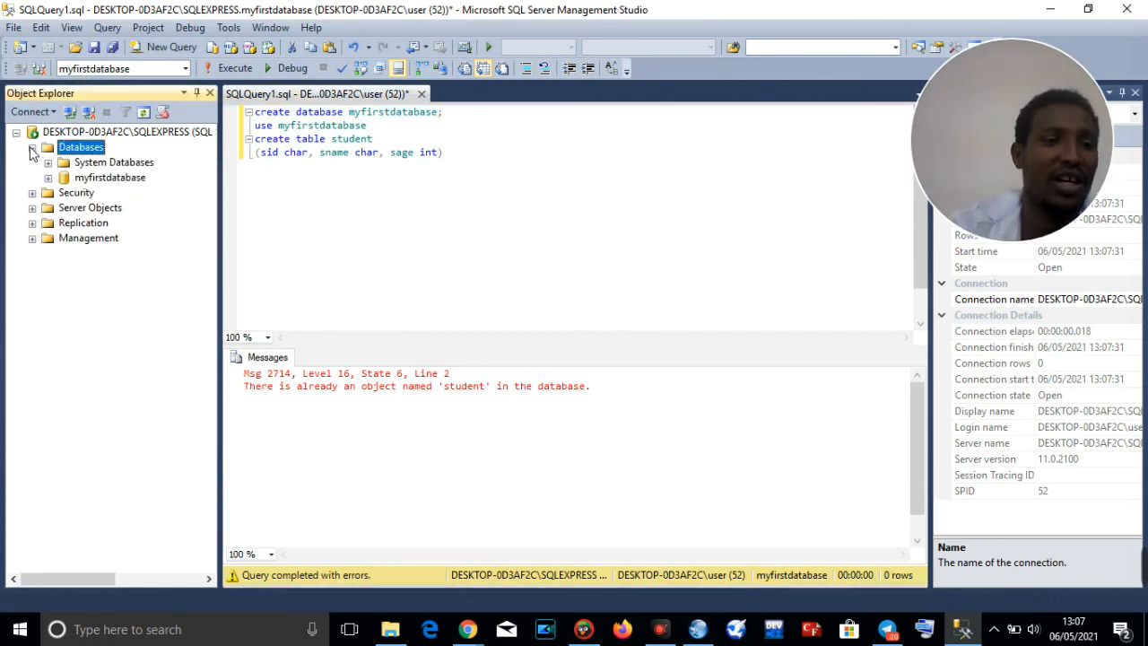
pyautogui.click(47, 179)
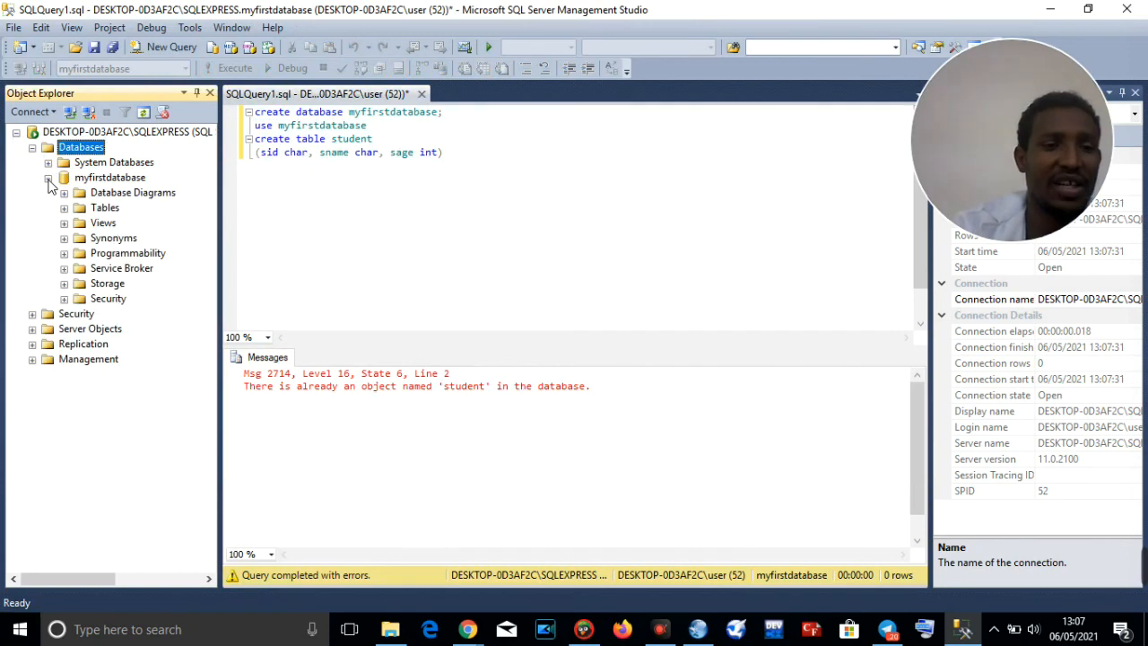
pyautogui.click(47, 179)
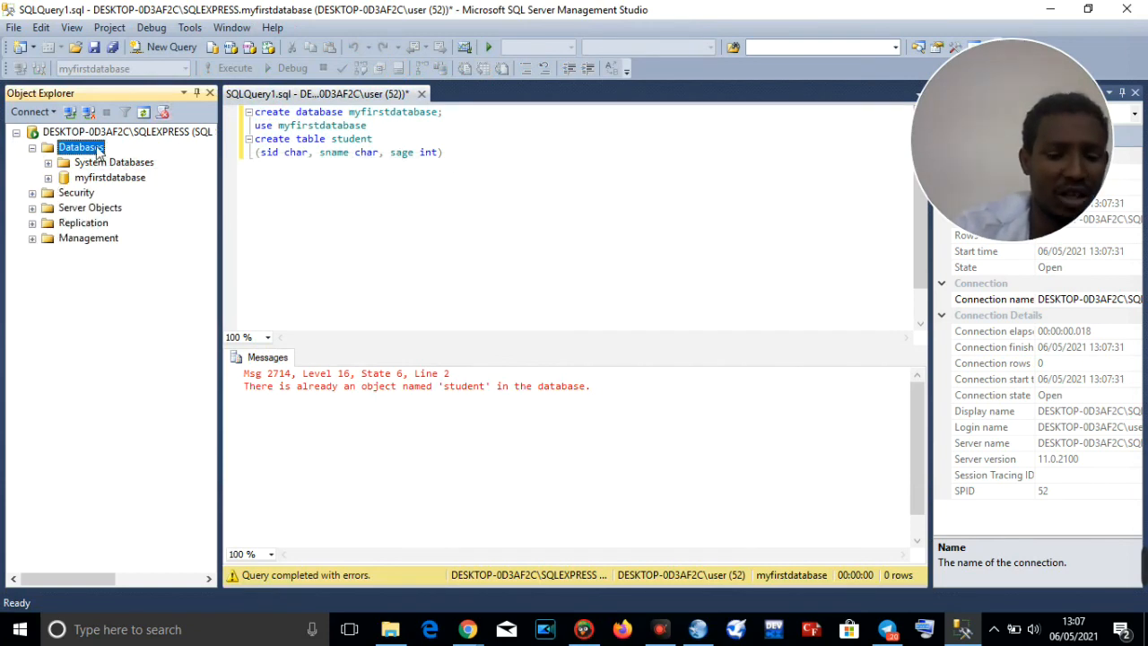
pyautogui.rightClick(98, 151)
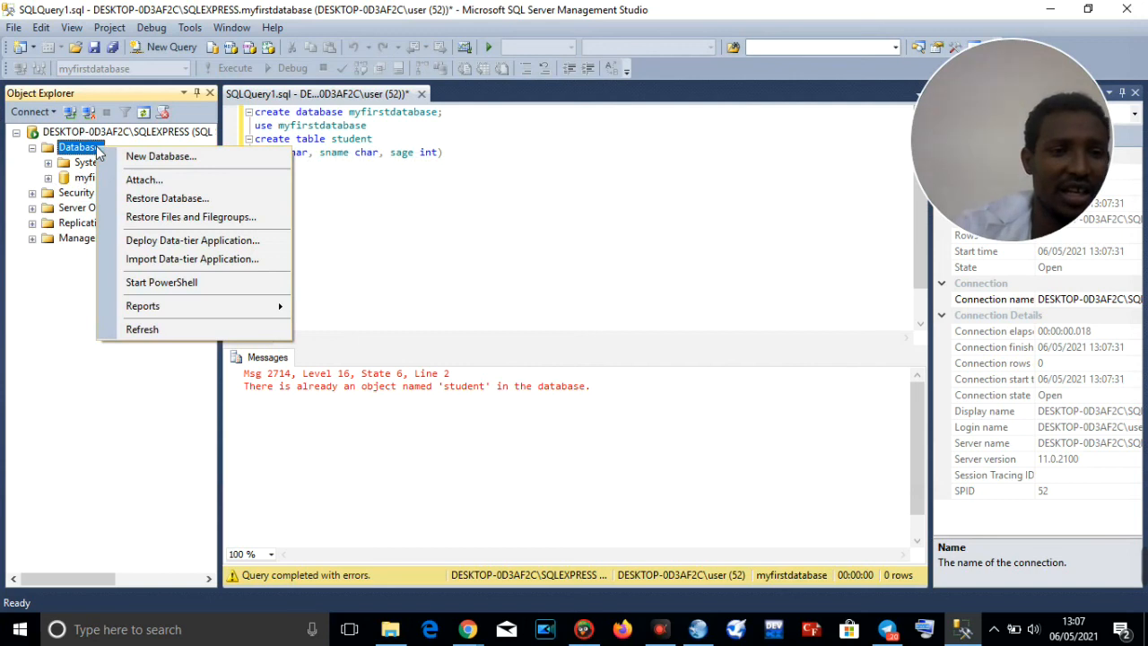
pyautogui.click(139, 329)
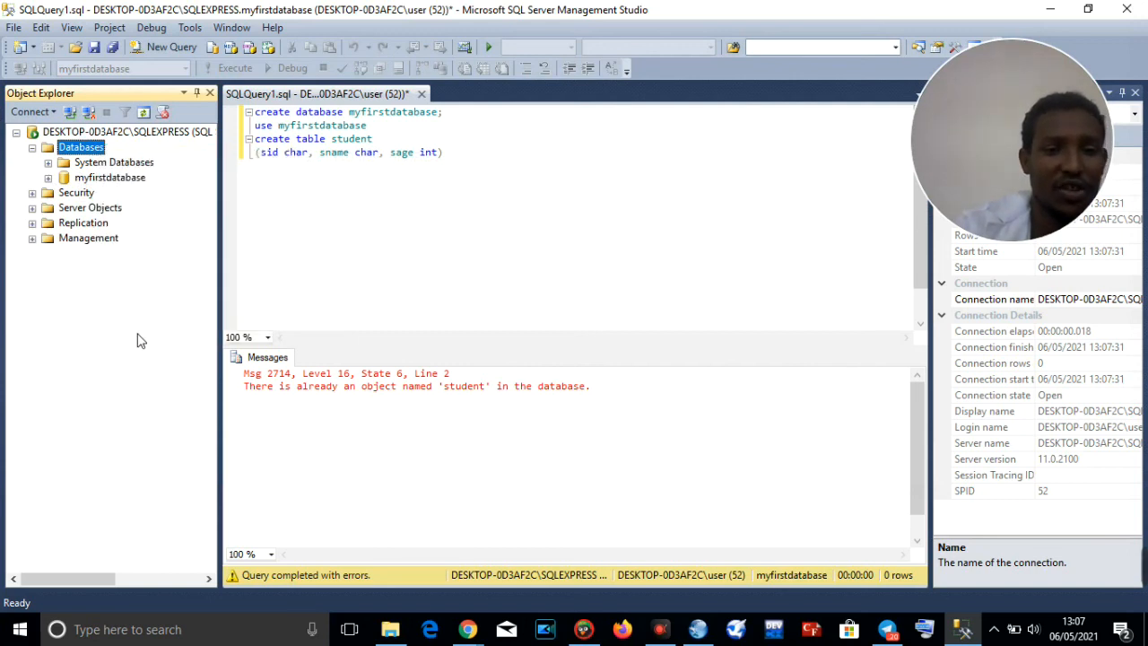
# Create a new database named teacher from the Databases folder, keeping the default owner and file settings.
pyautogui.rightClick(90, 152)
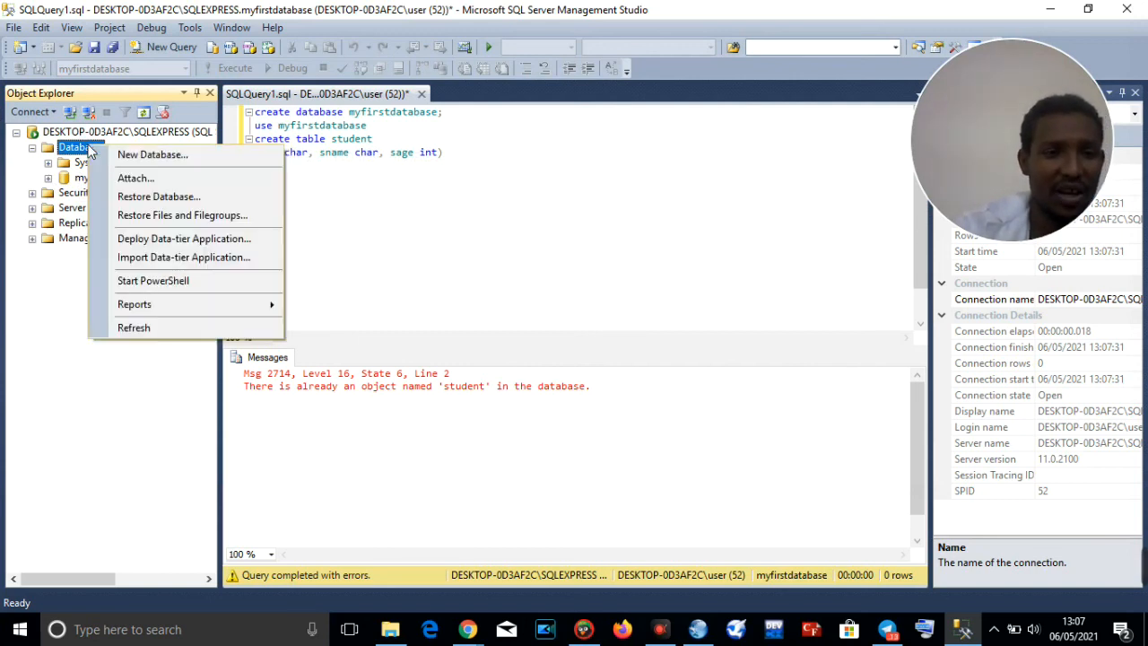
pyautogui.click(139, 158)
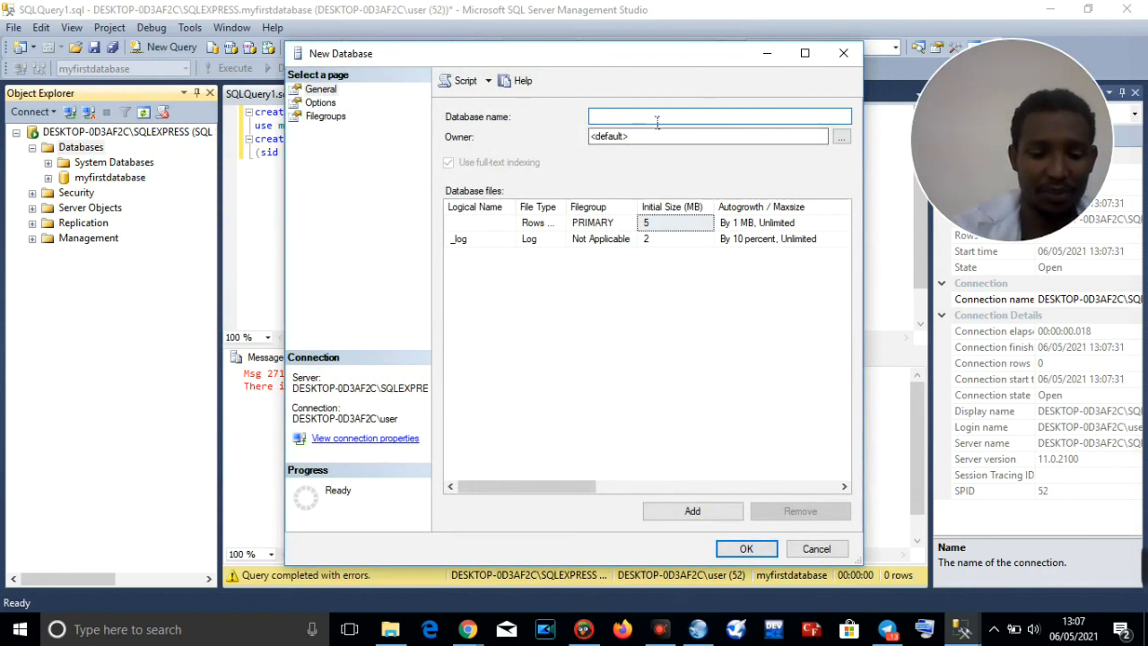
pyautogui.write('teac')
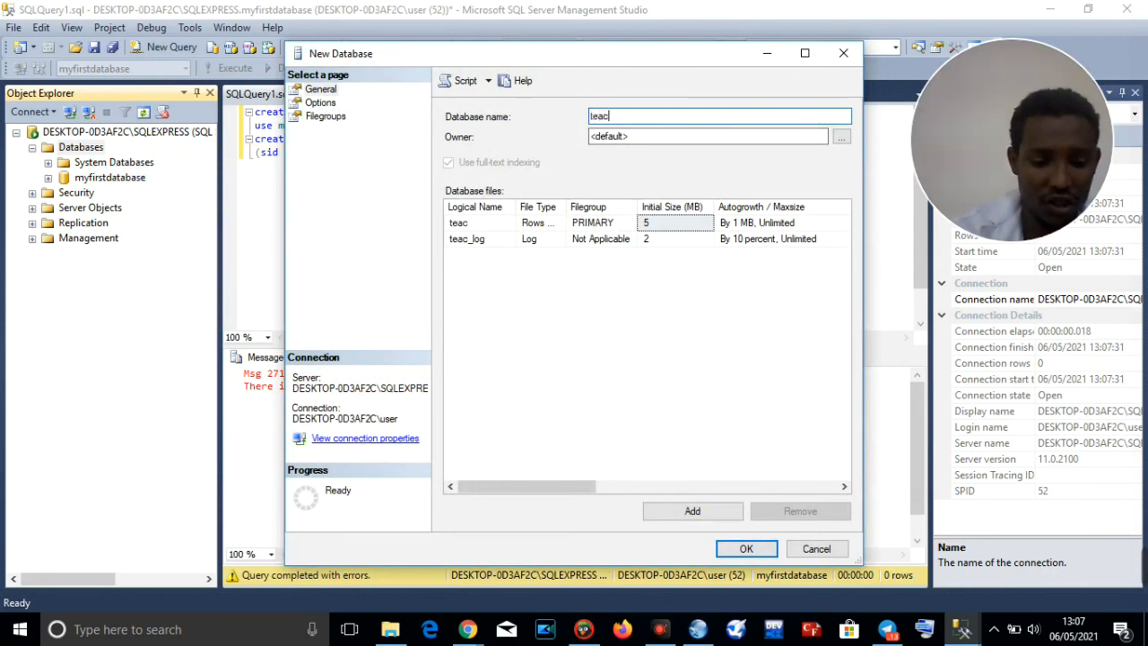
pyautogui.write('her')
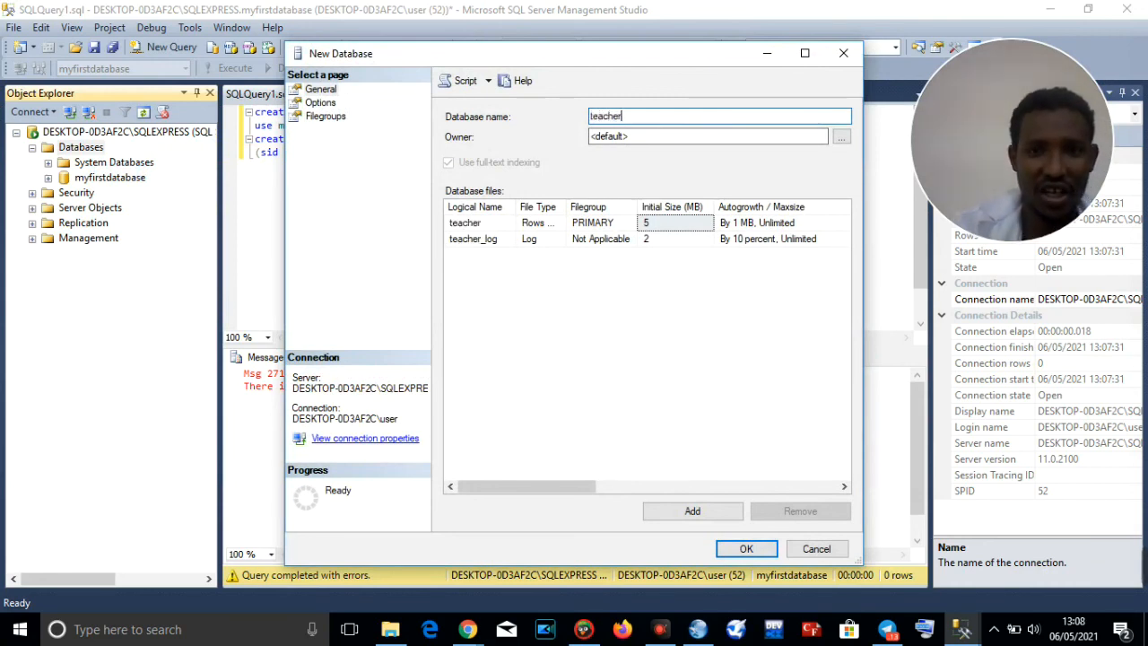
pyautogui.click(745, 549)
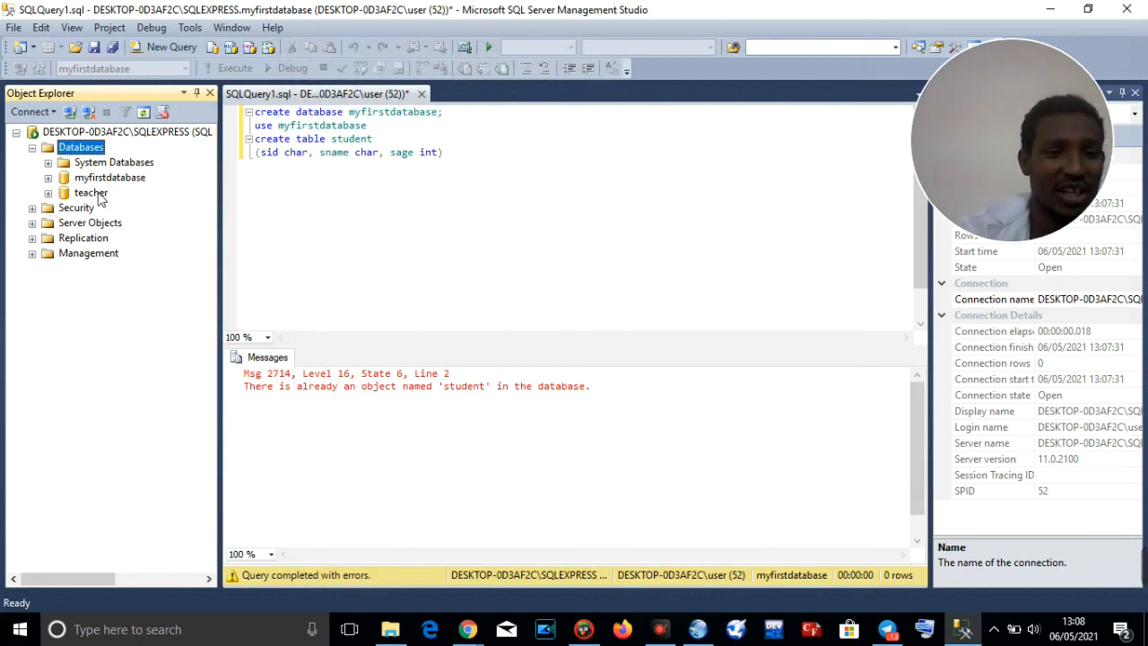
# Examine the columns of the dbo.student table in myfirstdatabase, and collapse the Databases folder.
pyautogui.click(48, 177)
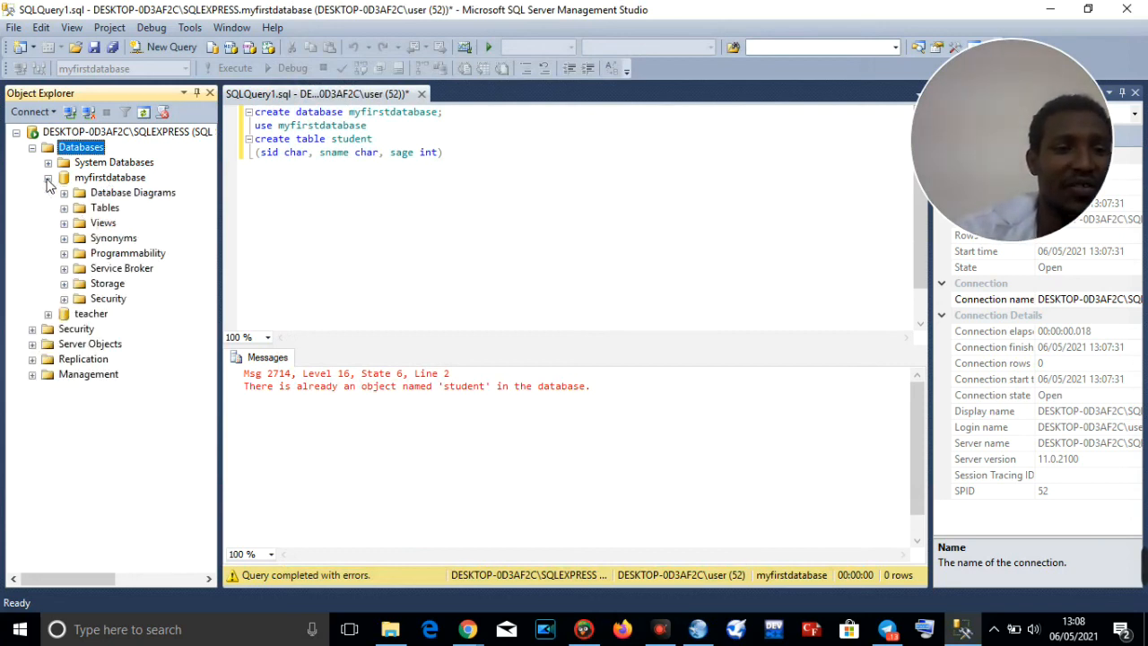
pyautogui.click(65, 208)
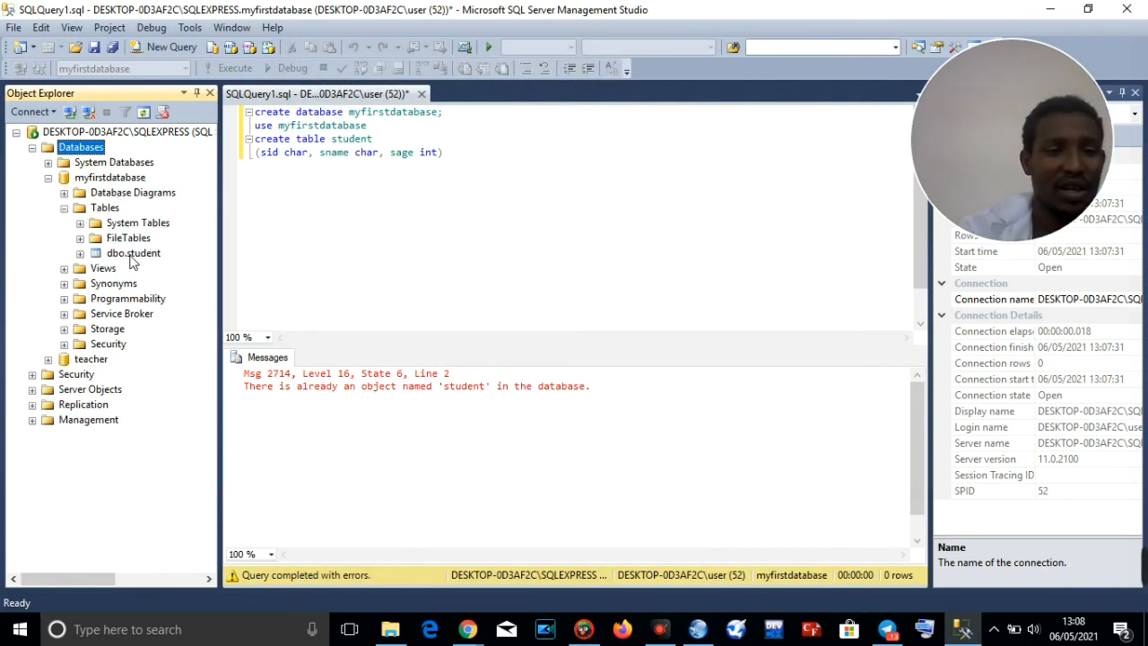
pyautogui.doubleClick(133, 254)
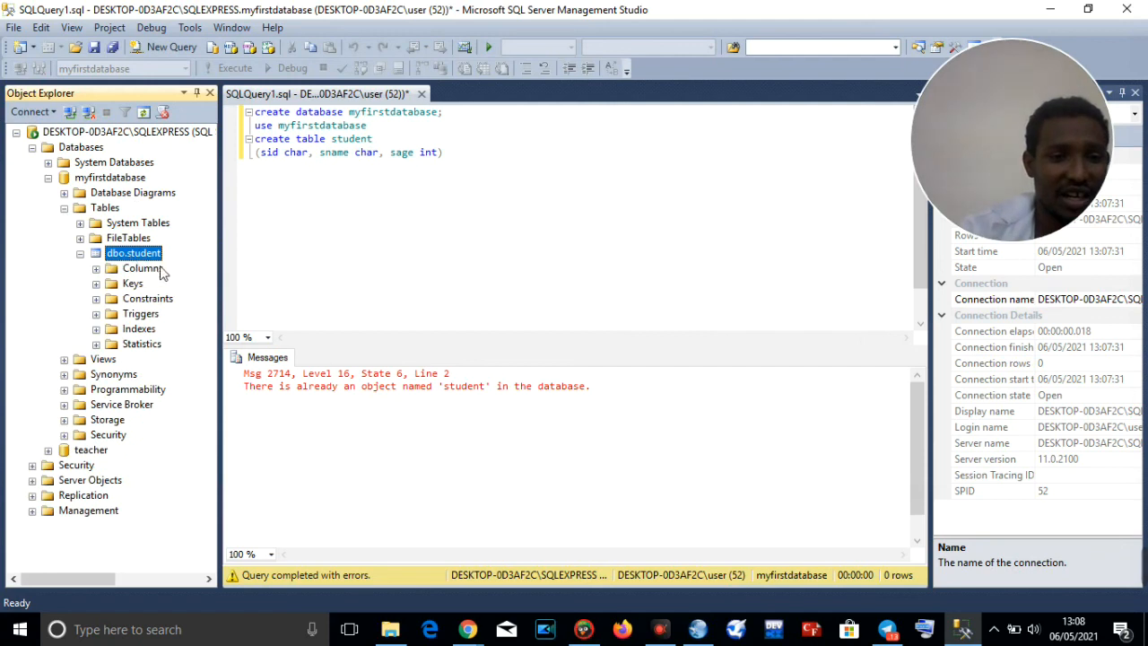
pyautogui.doubleClick(150, 269)
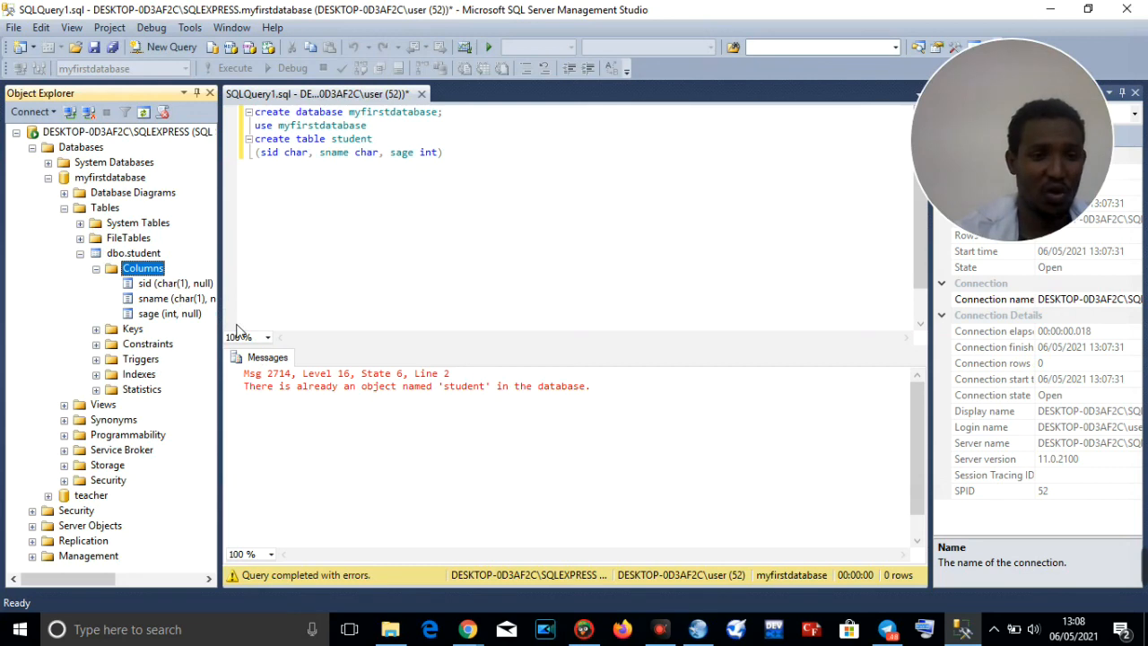
pyautogui.click(32, 148)
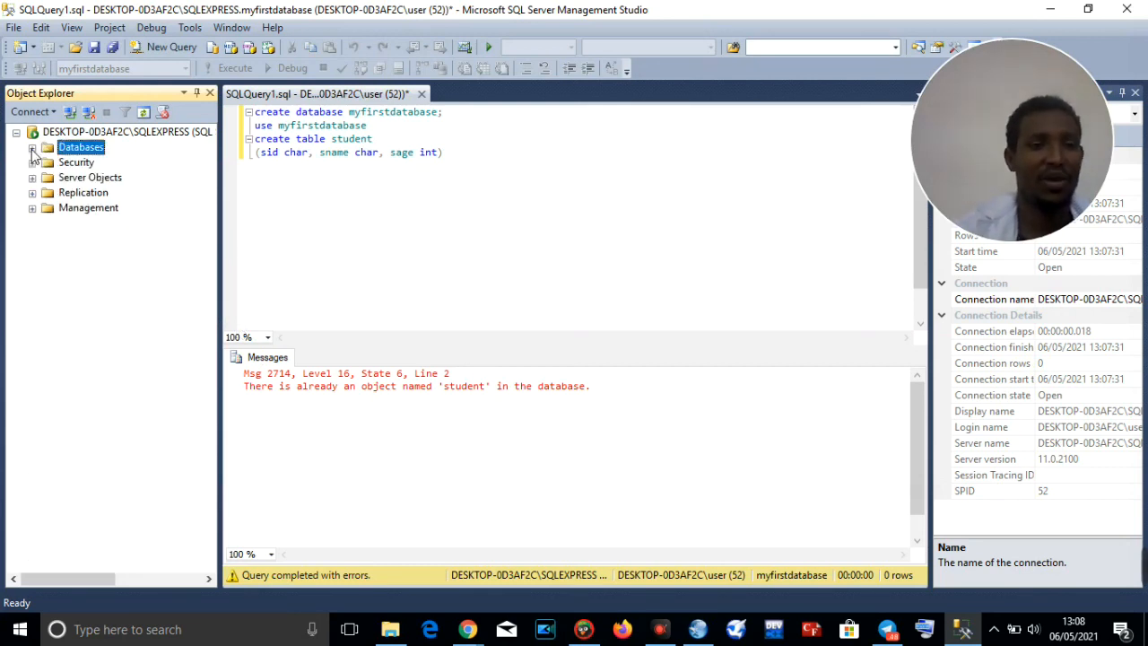